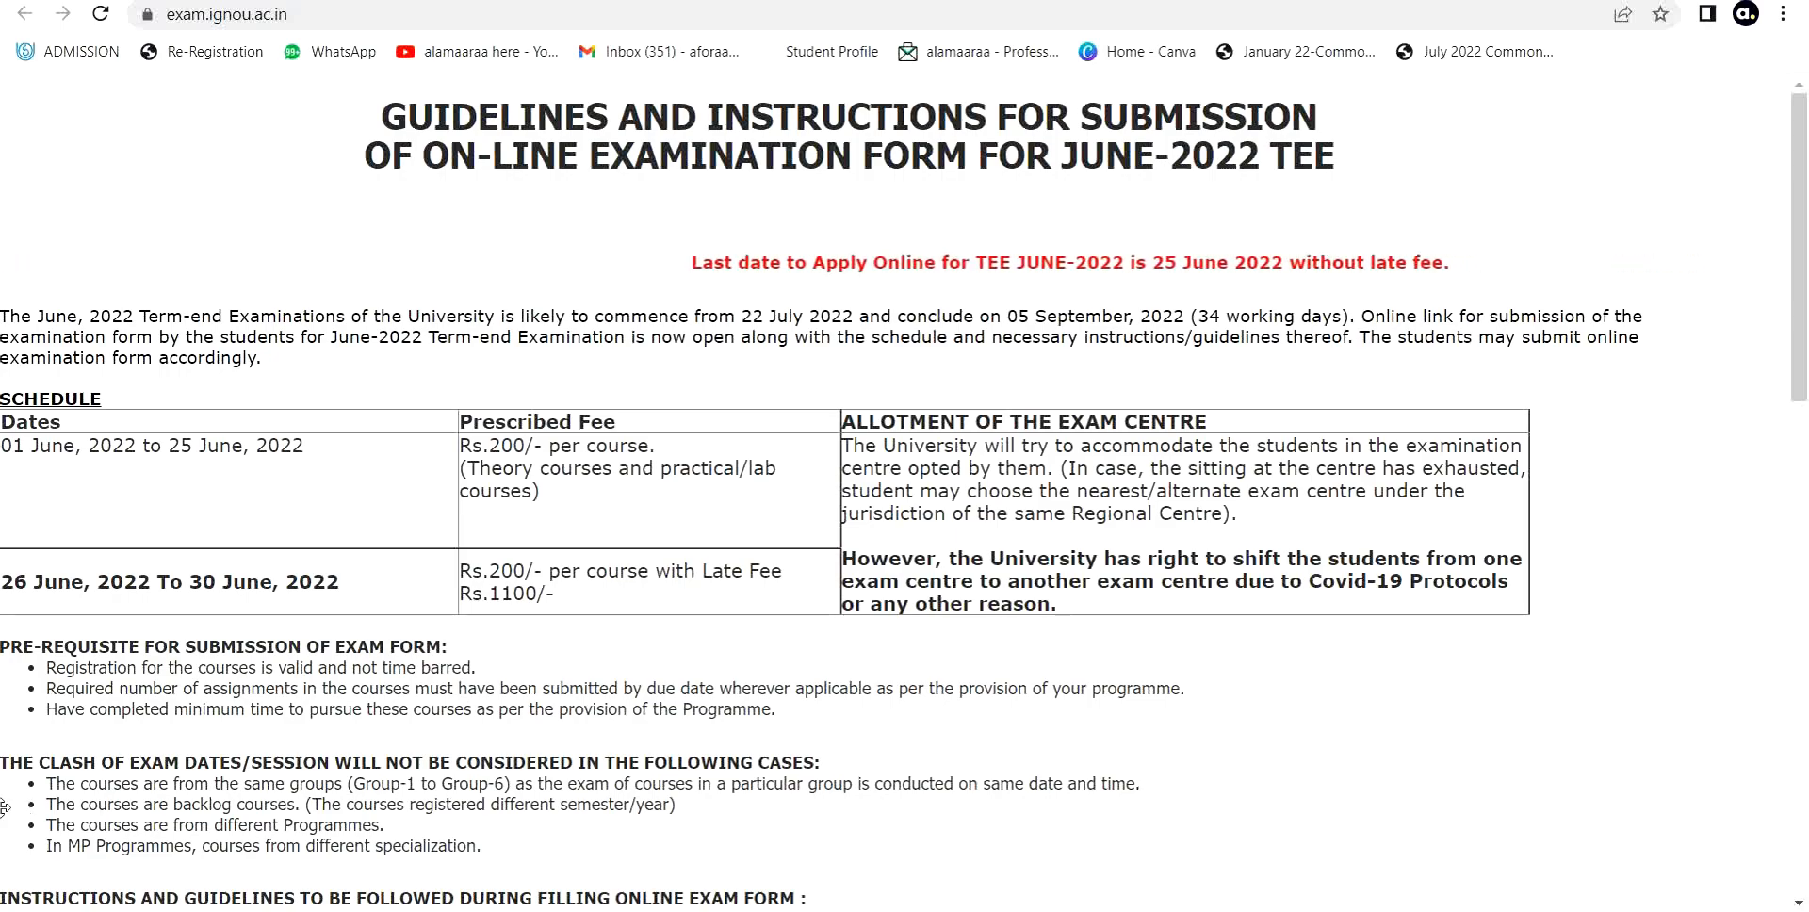
Read through the June-2022 examination form guidelines, accept the declaration and proceed to the online examination form.
scroll(79, 712, "down", 3)
scroll(79, 713, "down", 5)
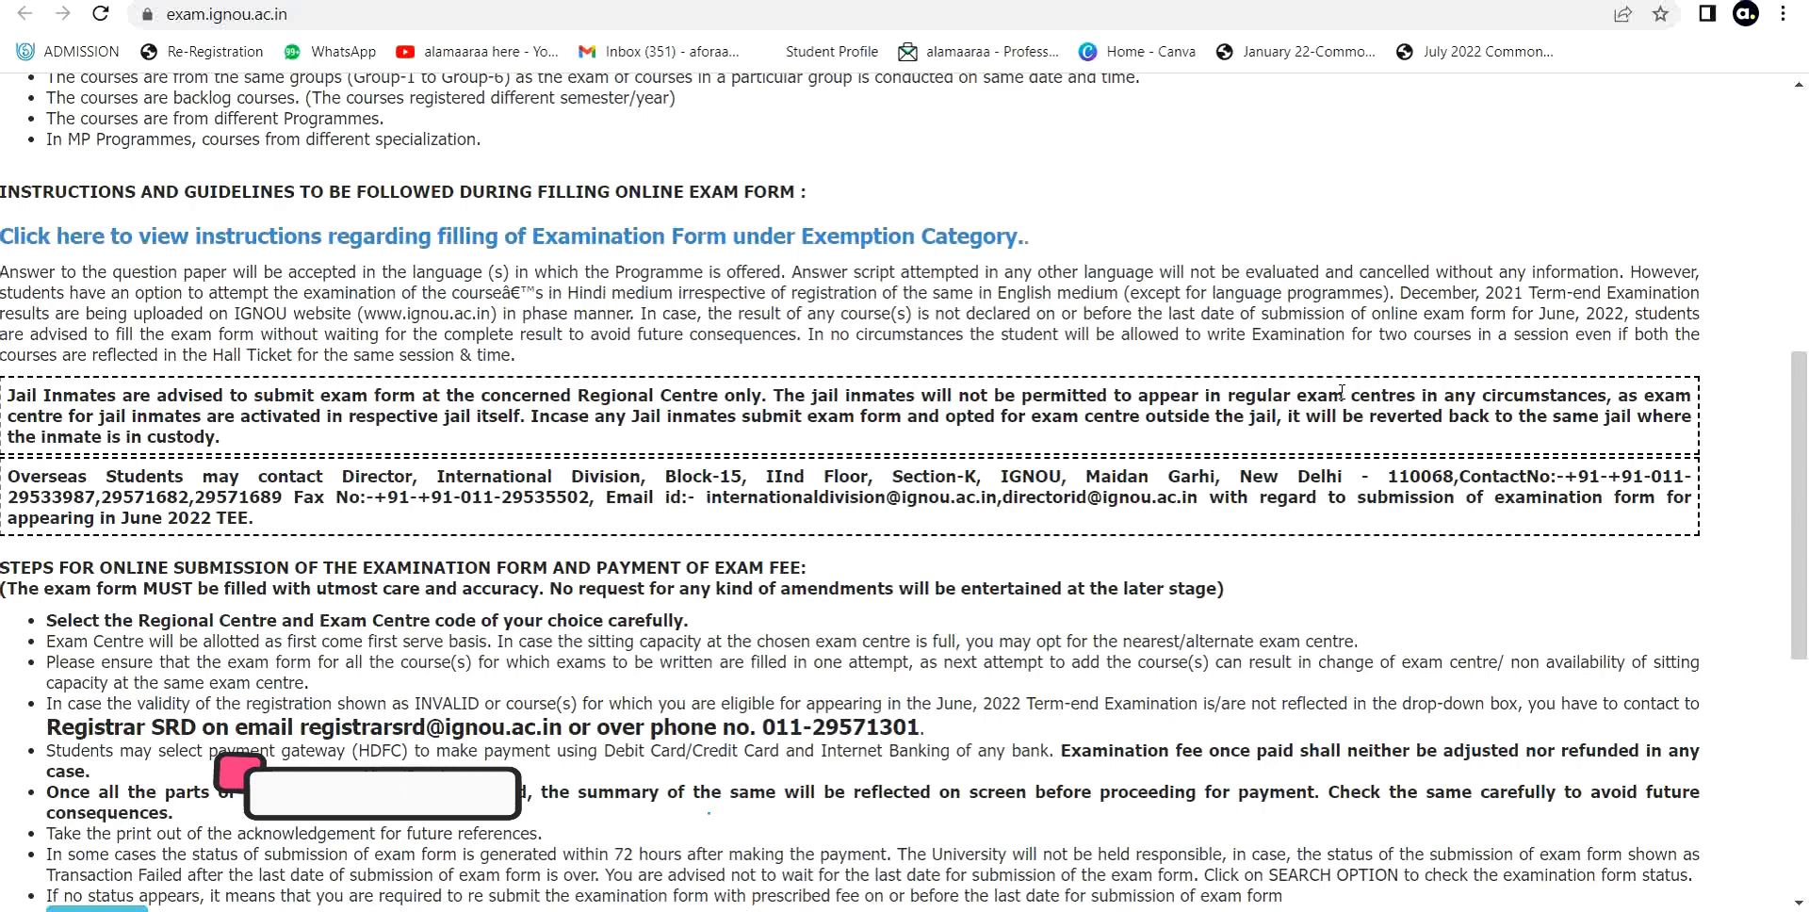
scroll(1172, 425, "down", 6)
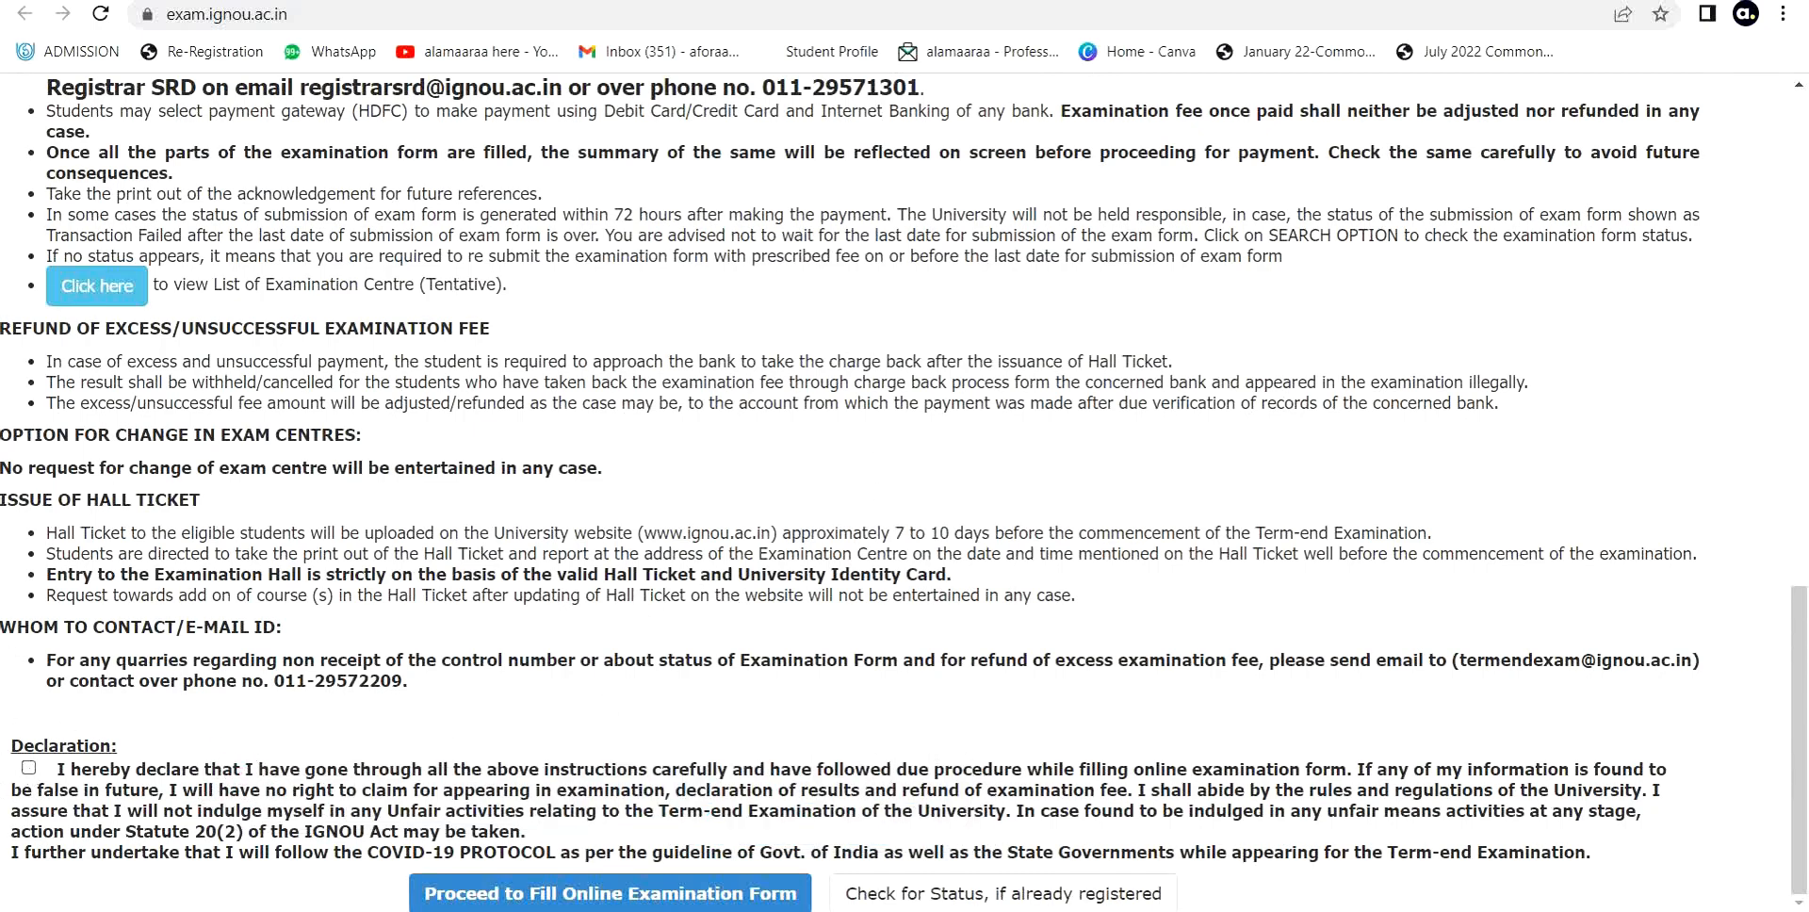
left_click(30, 767)
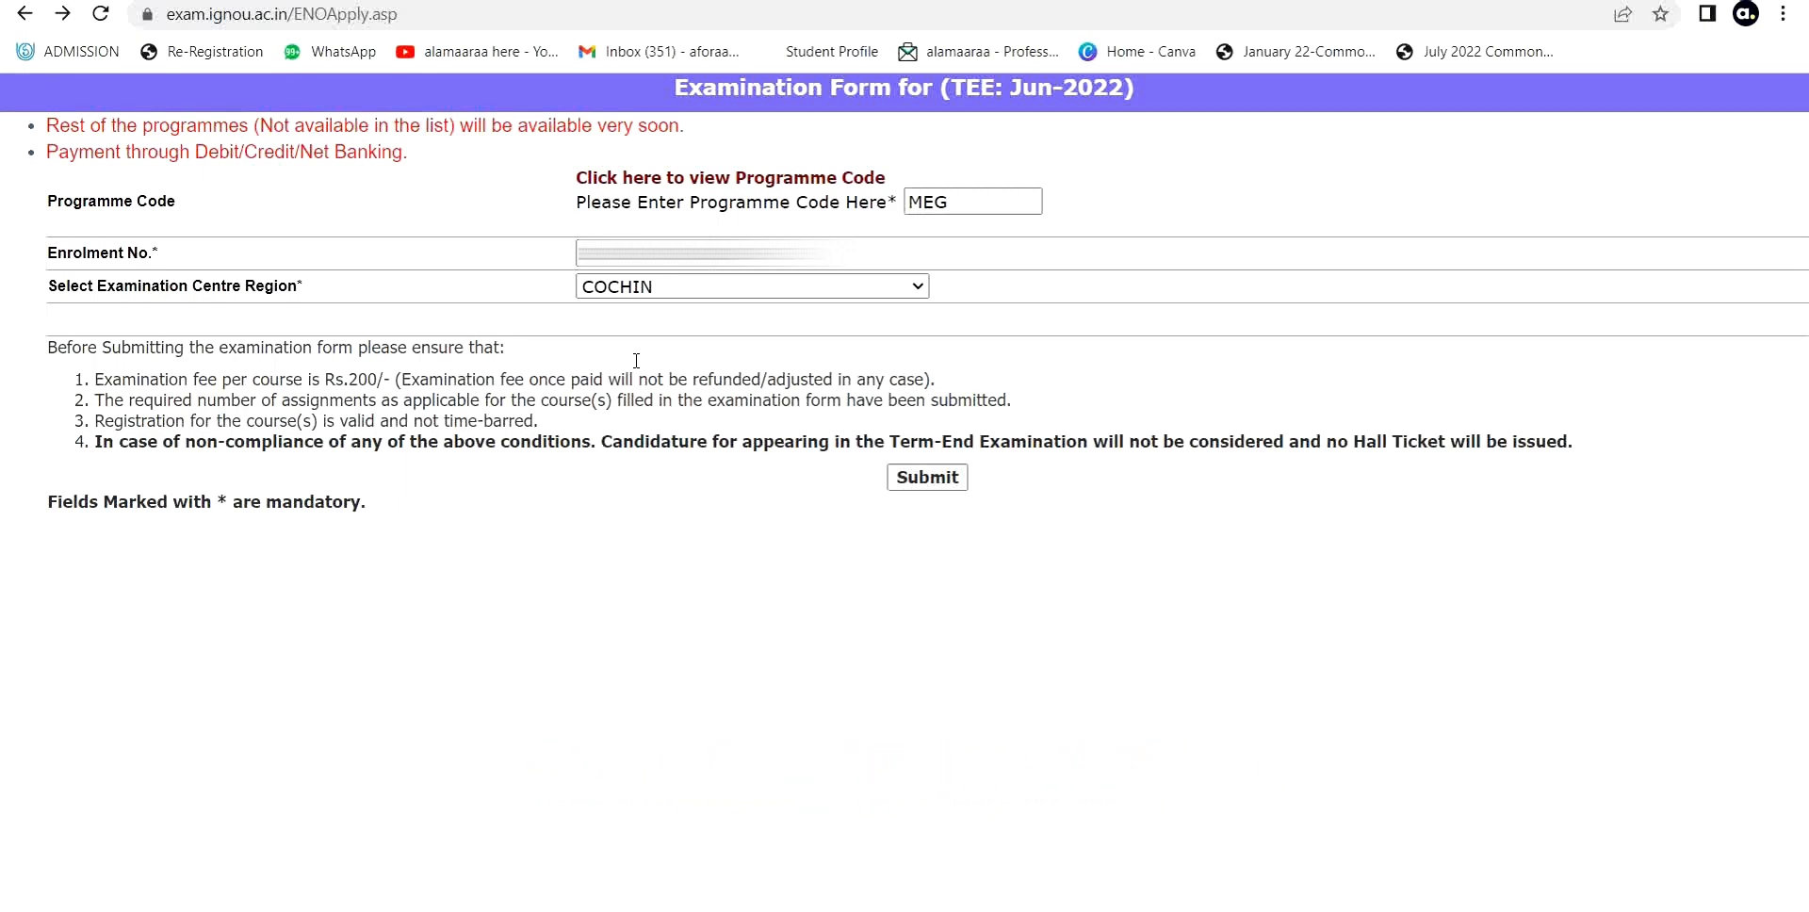
Browse the list of available programme codes, then return to the examination form.
left_click(706, 181)
scroll(706, 181, "down", 15)
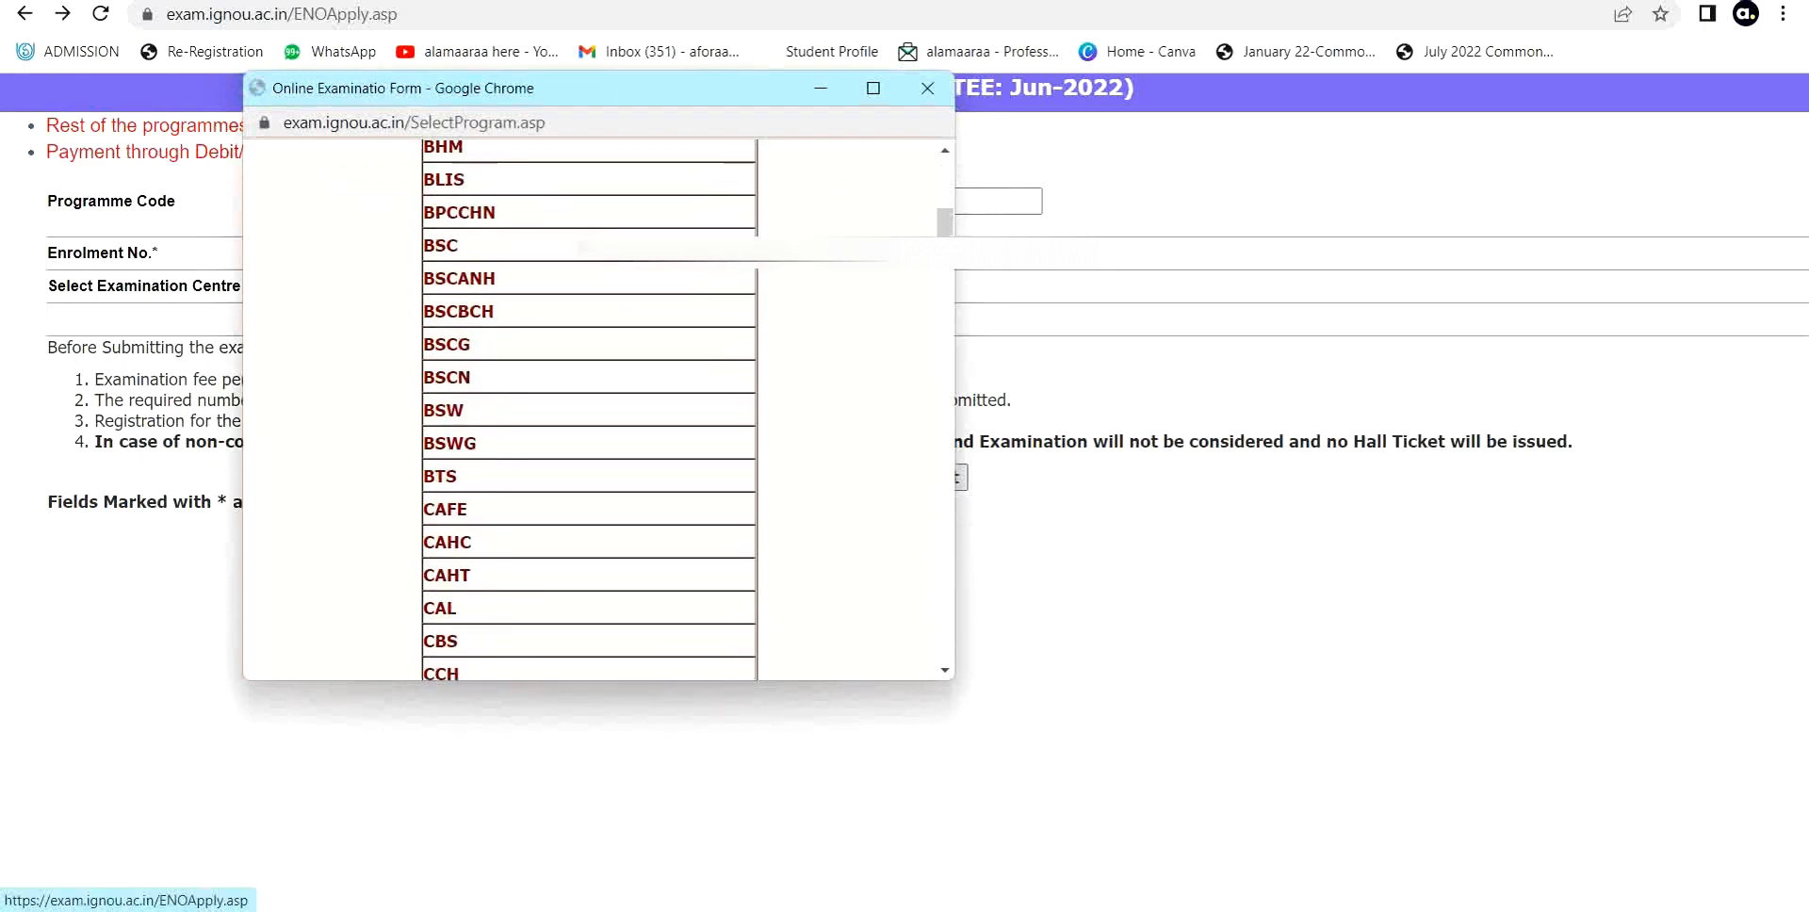
scroll(589, 410, "down", 20)
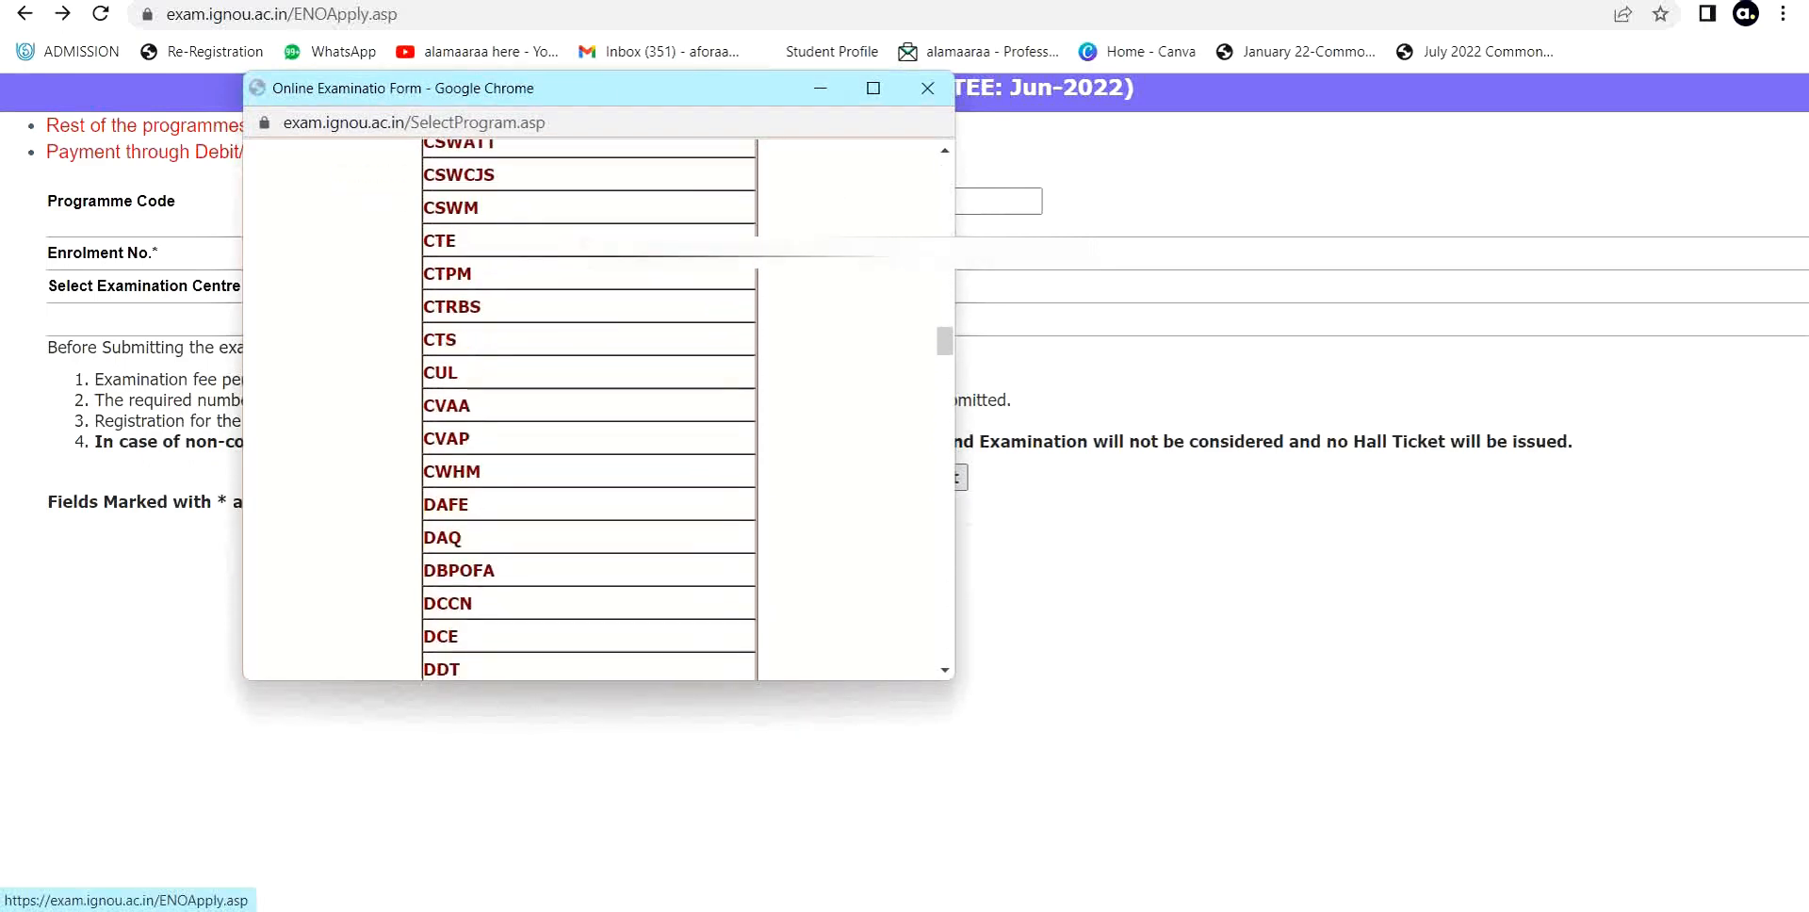
scroll(589, 410, "down", 20)
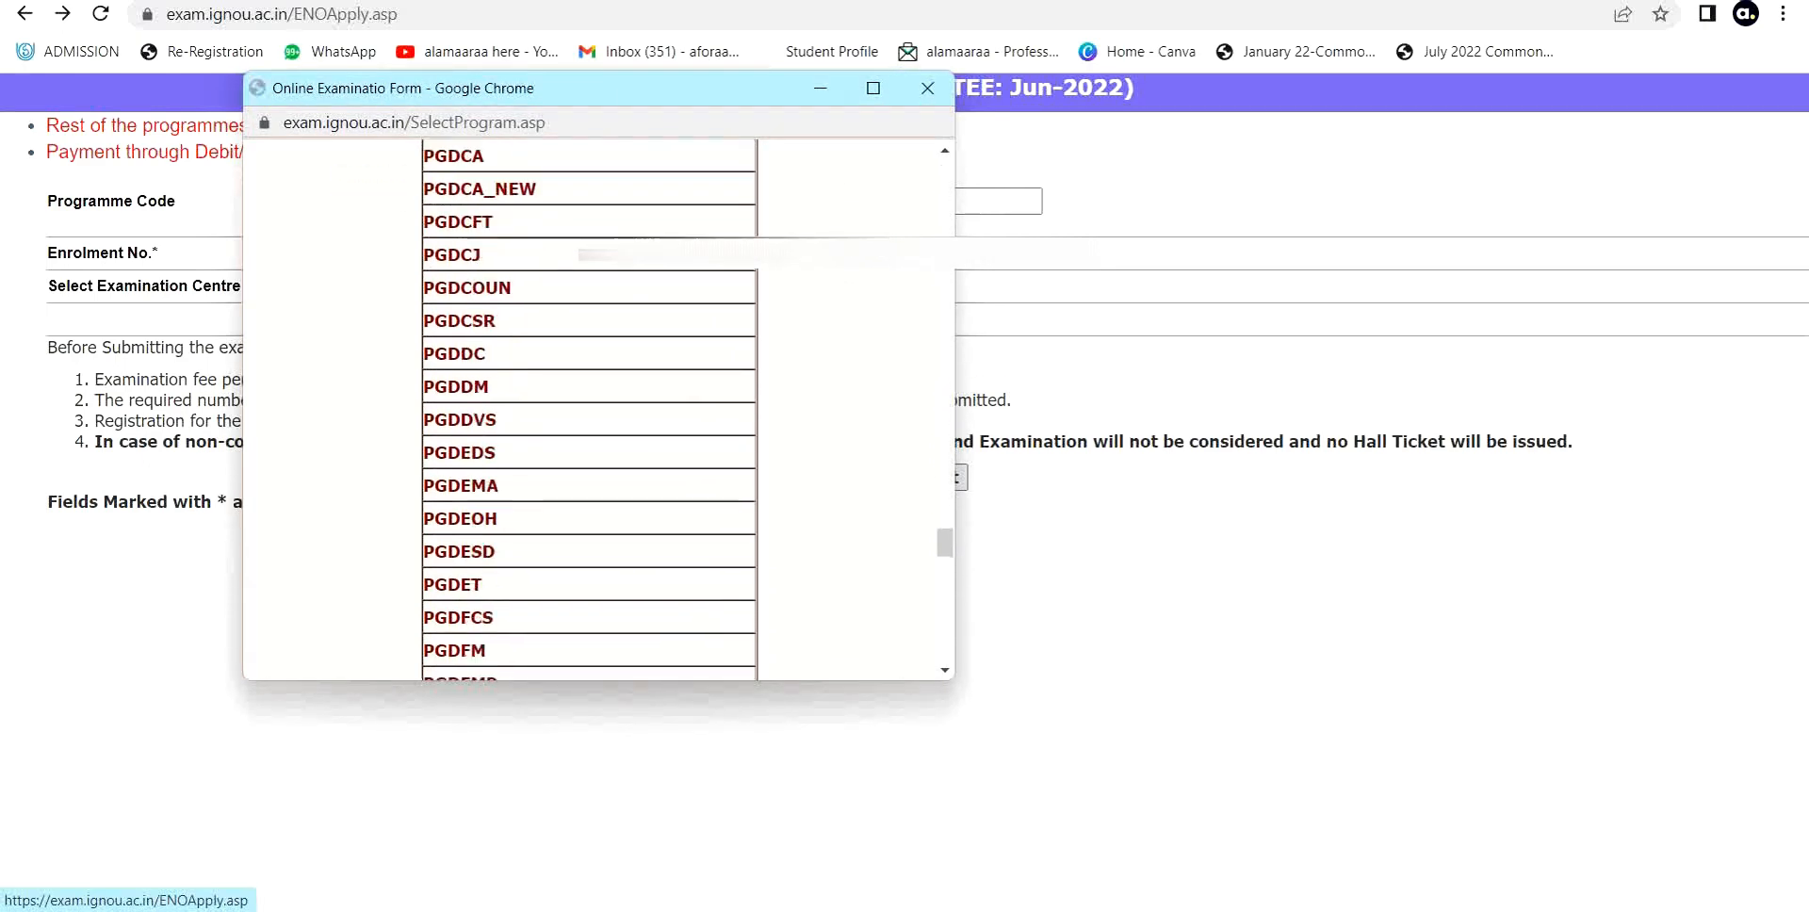
scroll(589, 410, "down", 15)
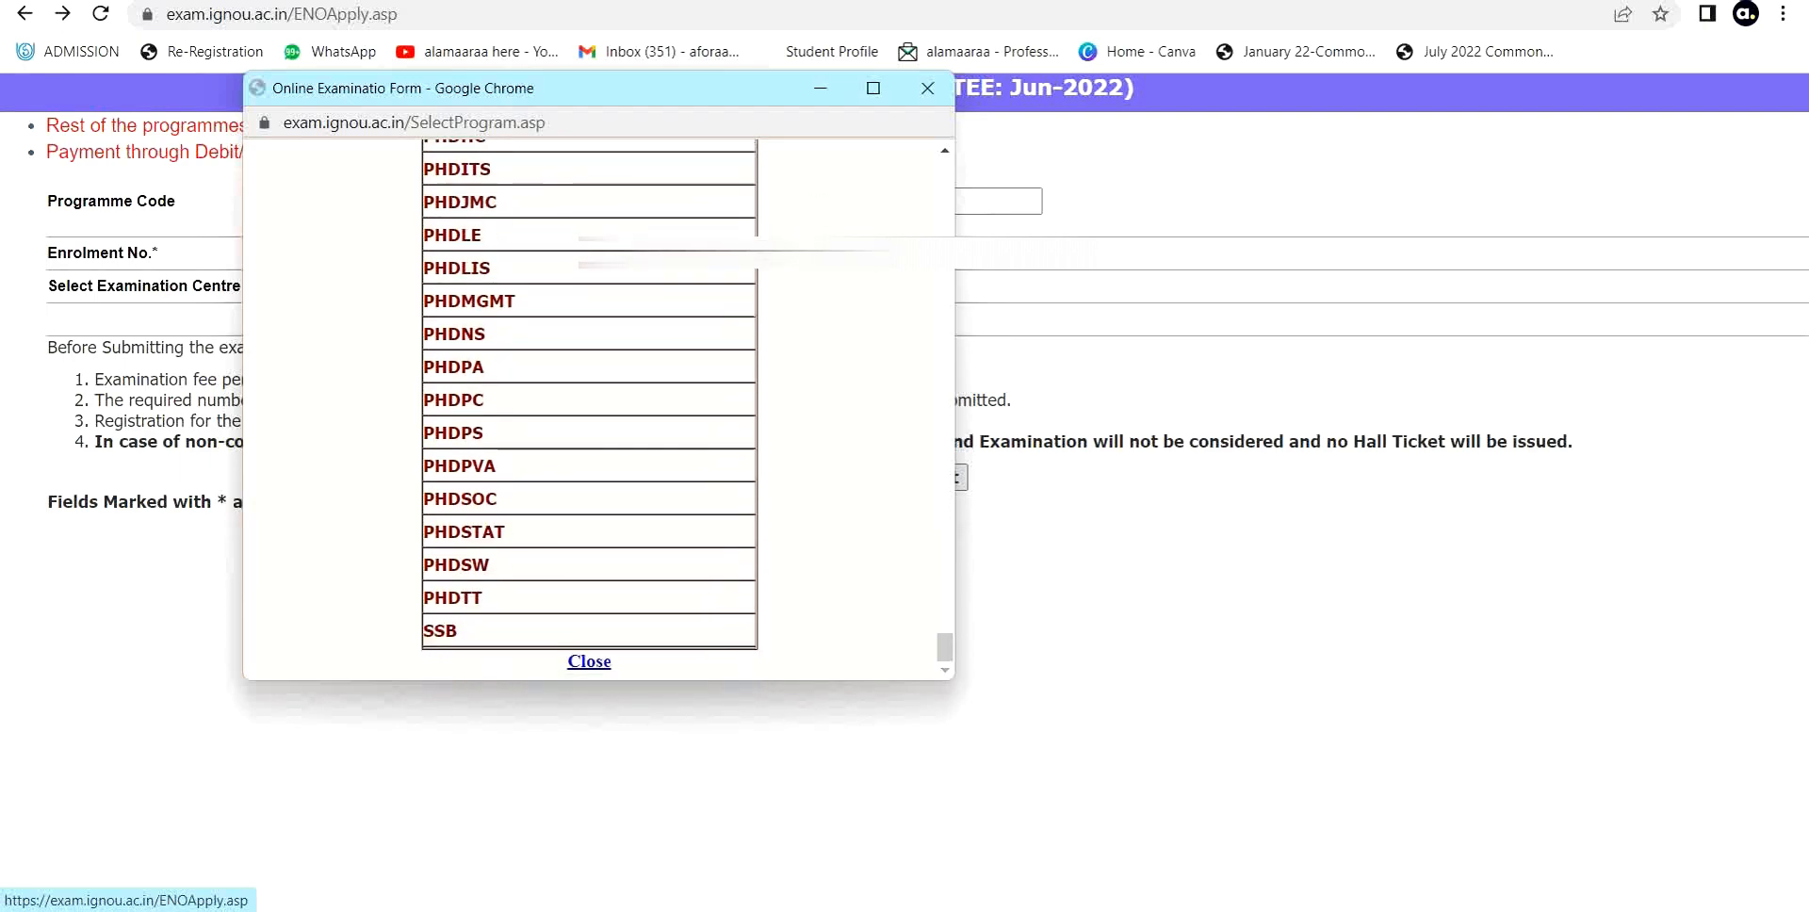
scroll(589, 410, "up", 5)
scroll(660, 396, "up", 10)
scroll(683, 355, "down", 12)
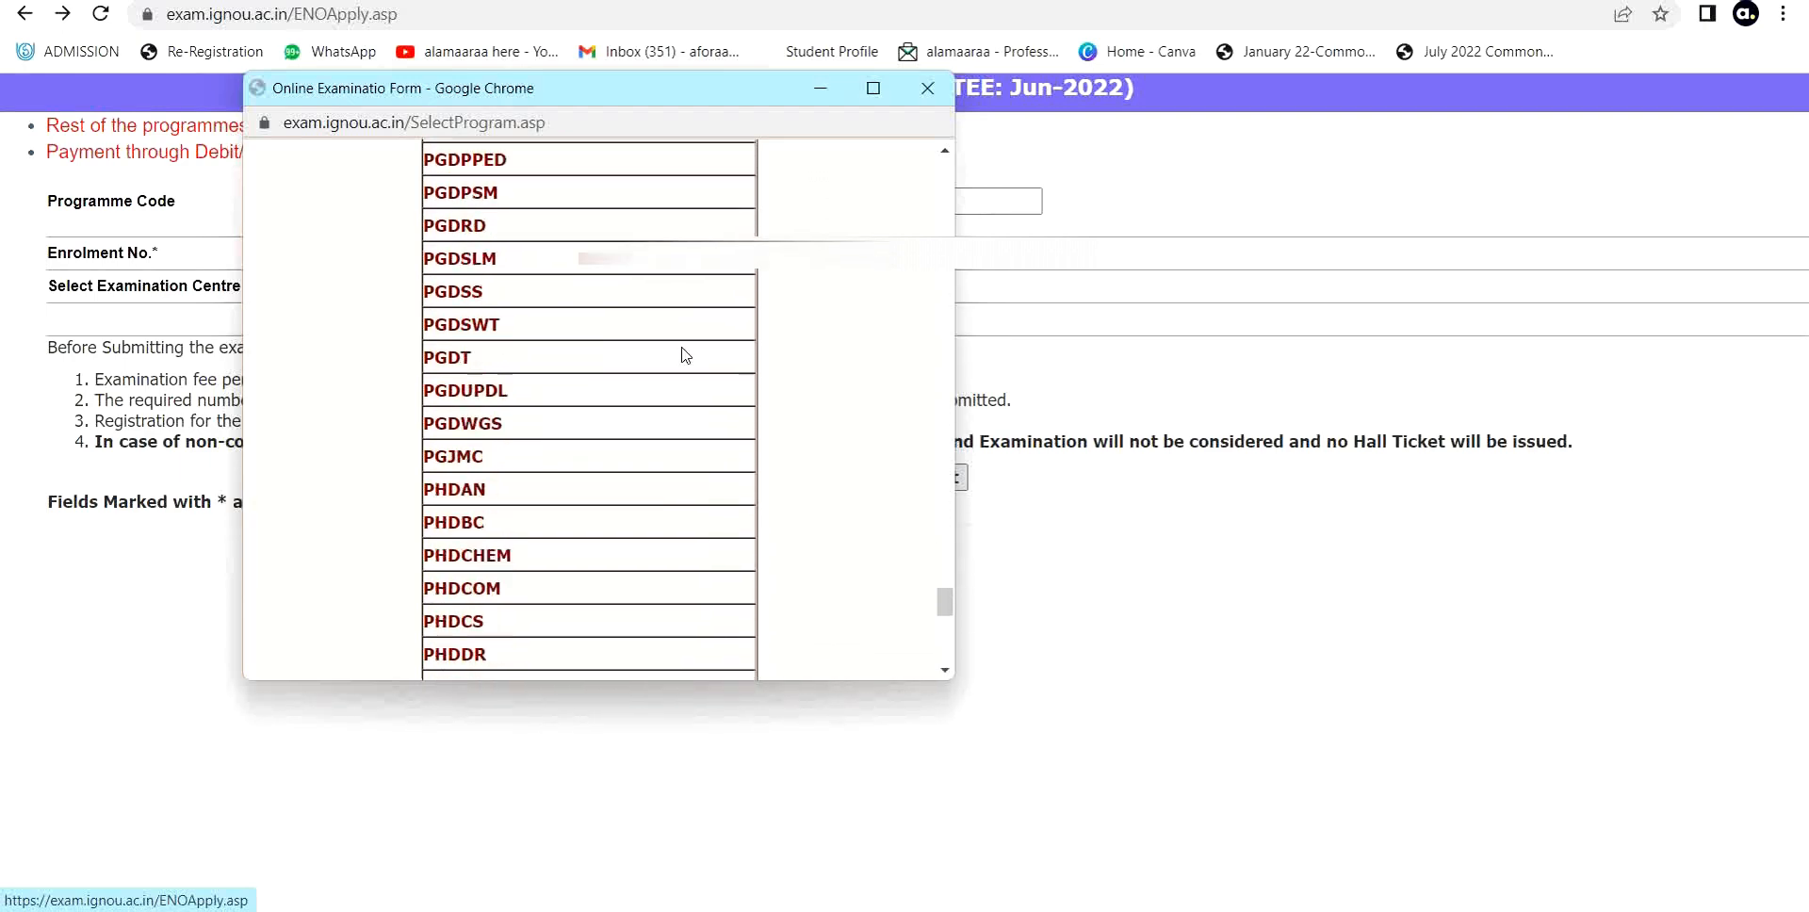
left_click(967, 130)
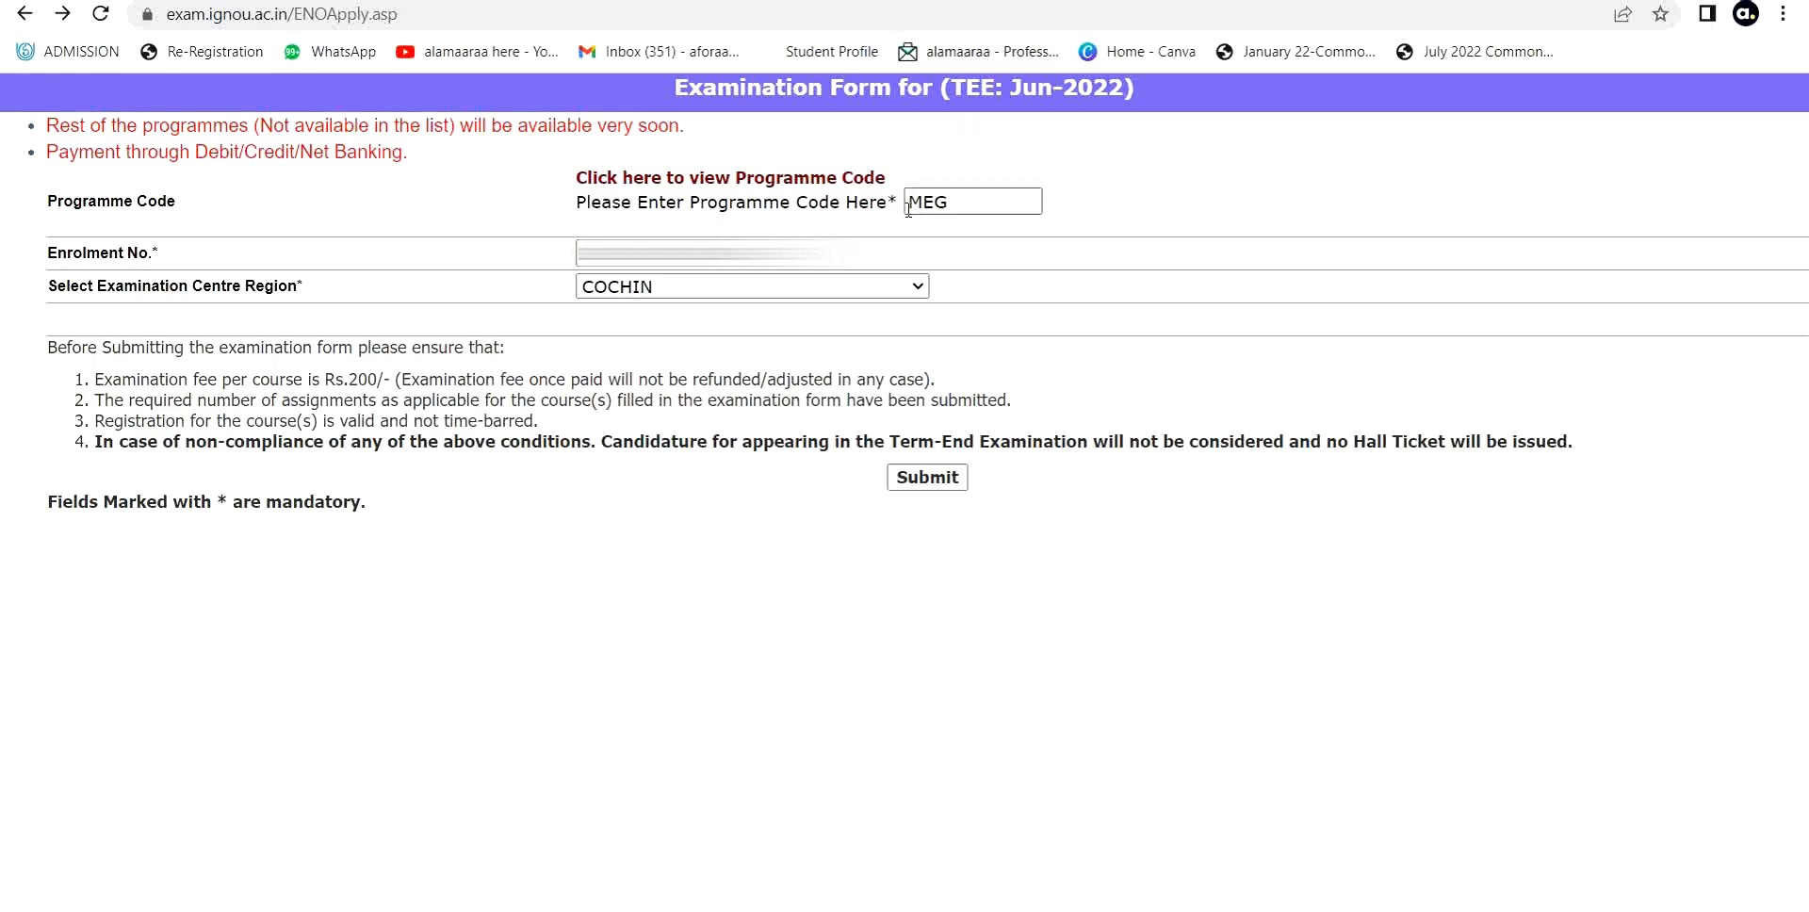
Select COCHIN as the examination centre region and submit the programme details.
left_click(802, 282)
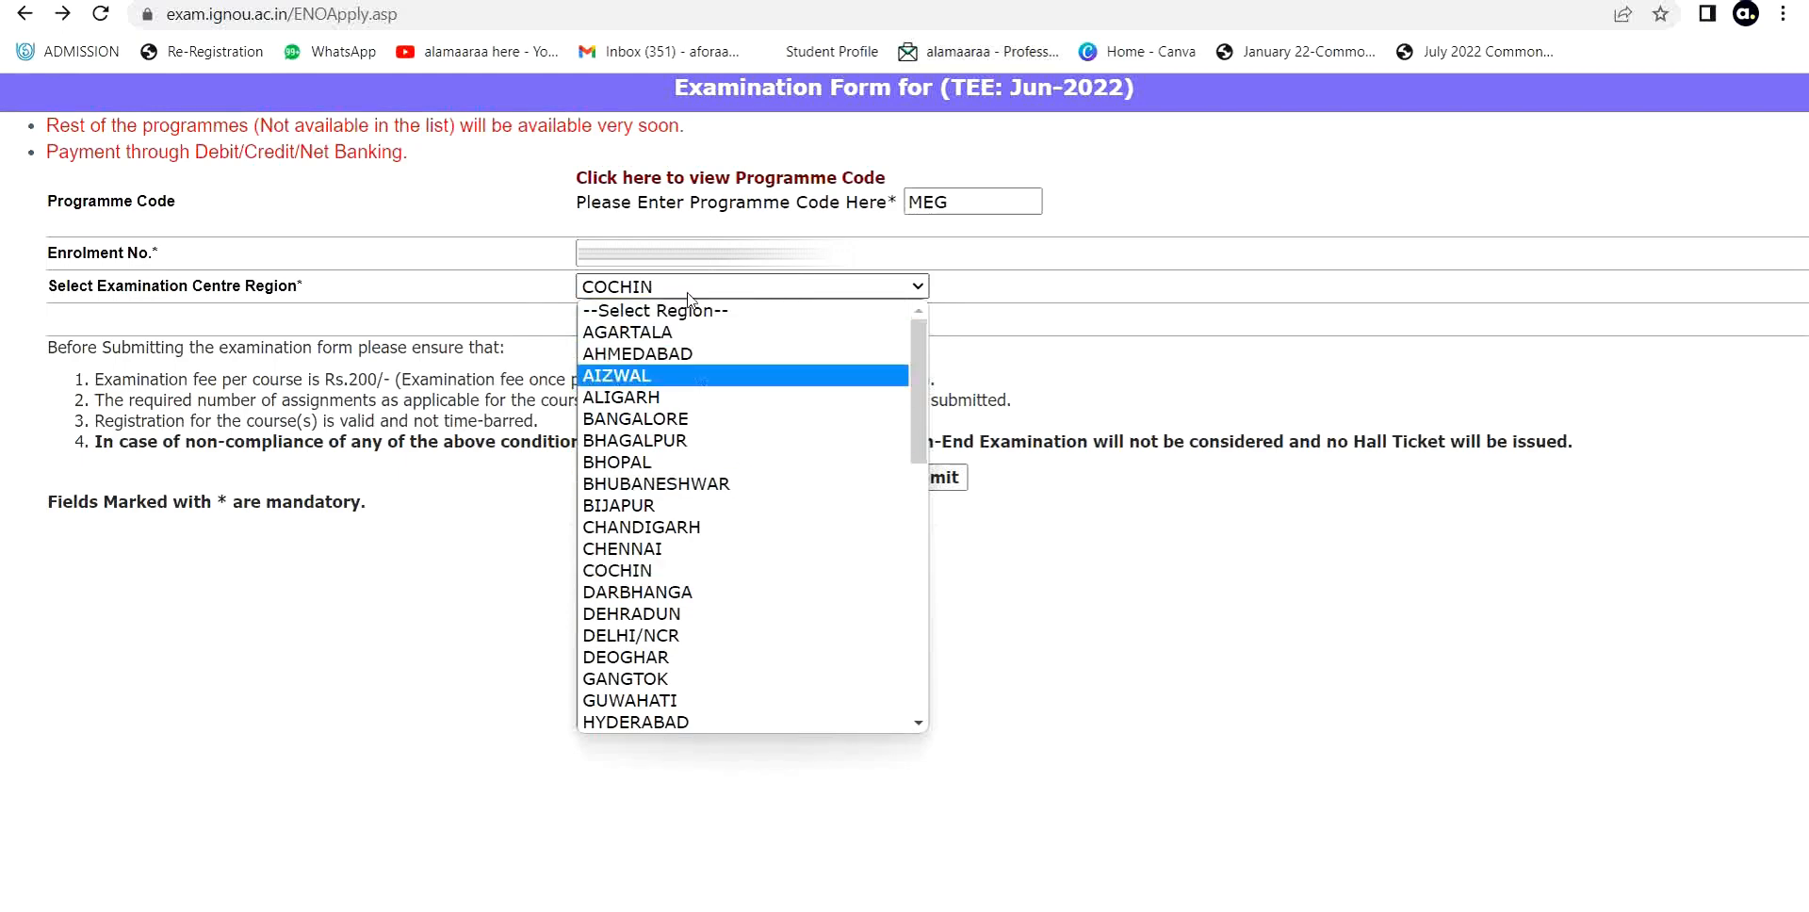
scroll(675, 512, "down", 10)
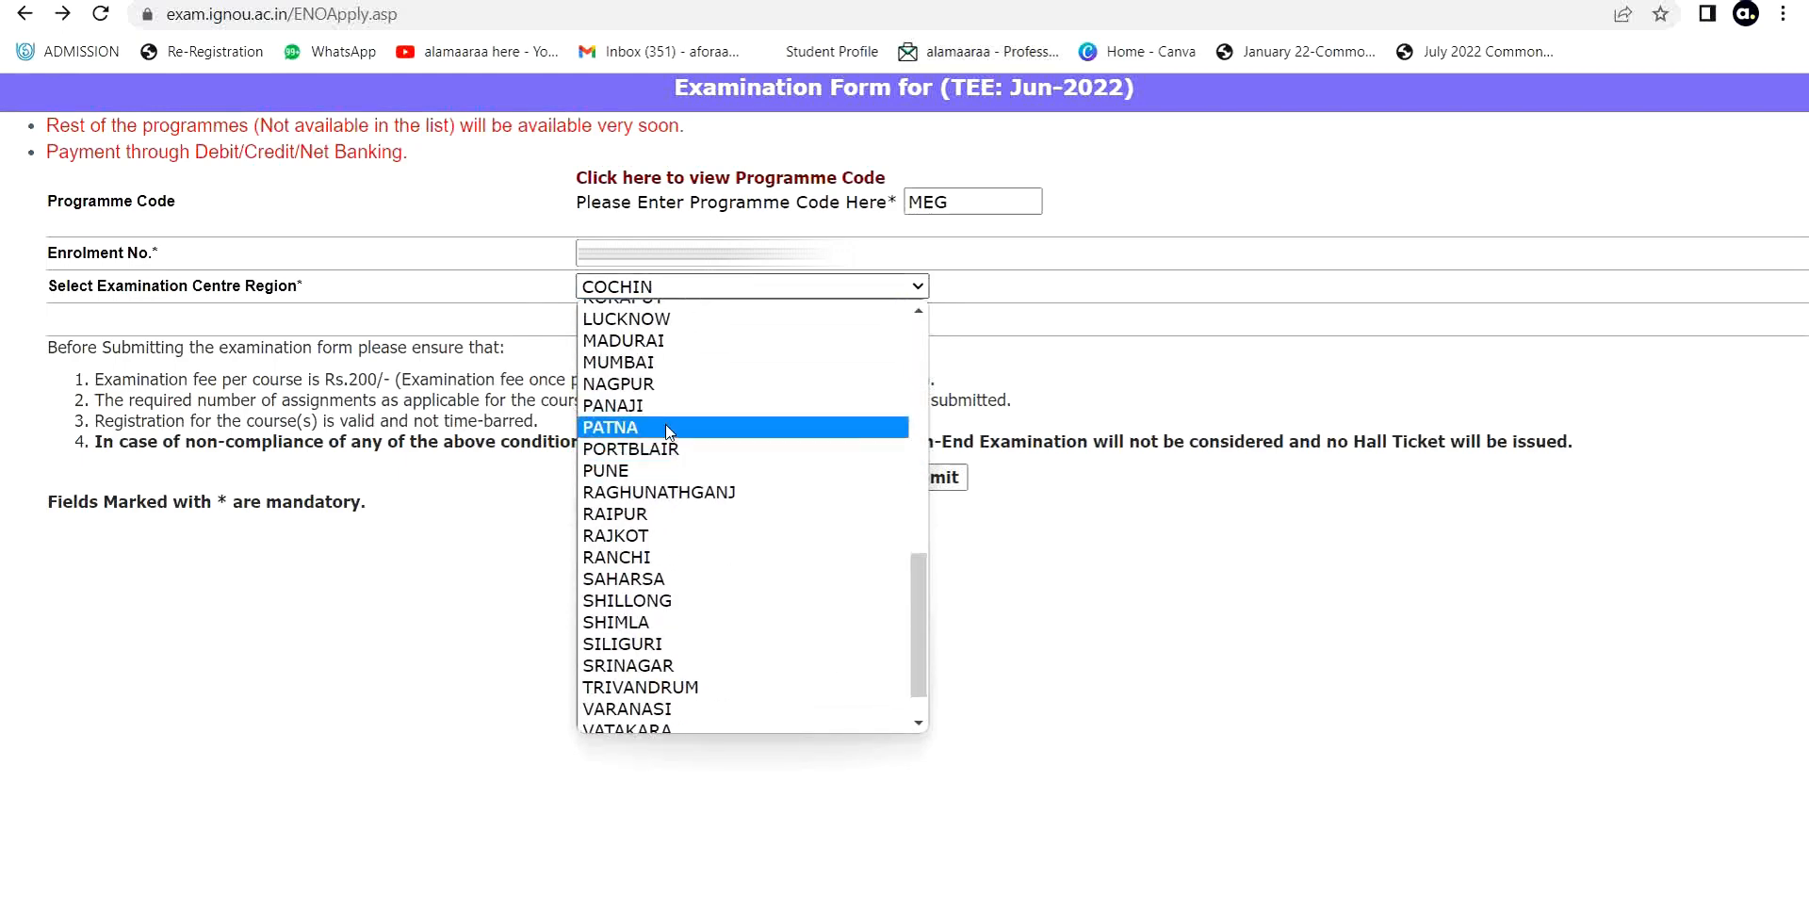
scroll(675, 456, "down", 1)
scroll(675, 460, "up", 4)
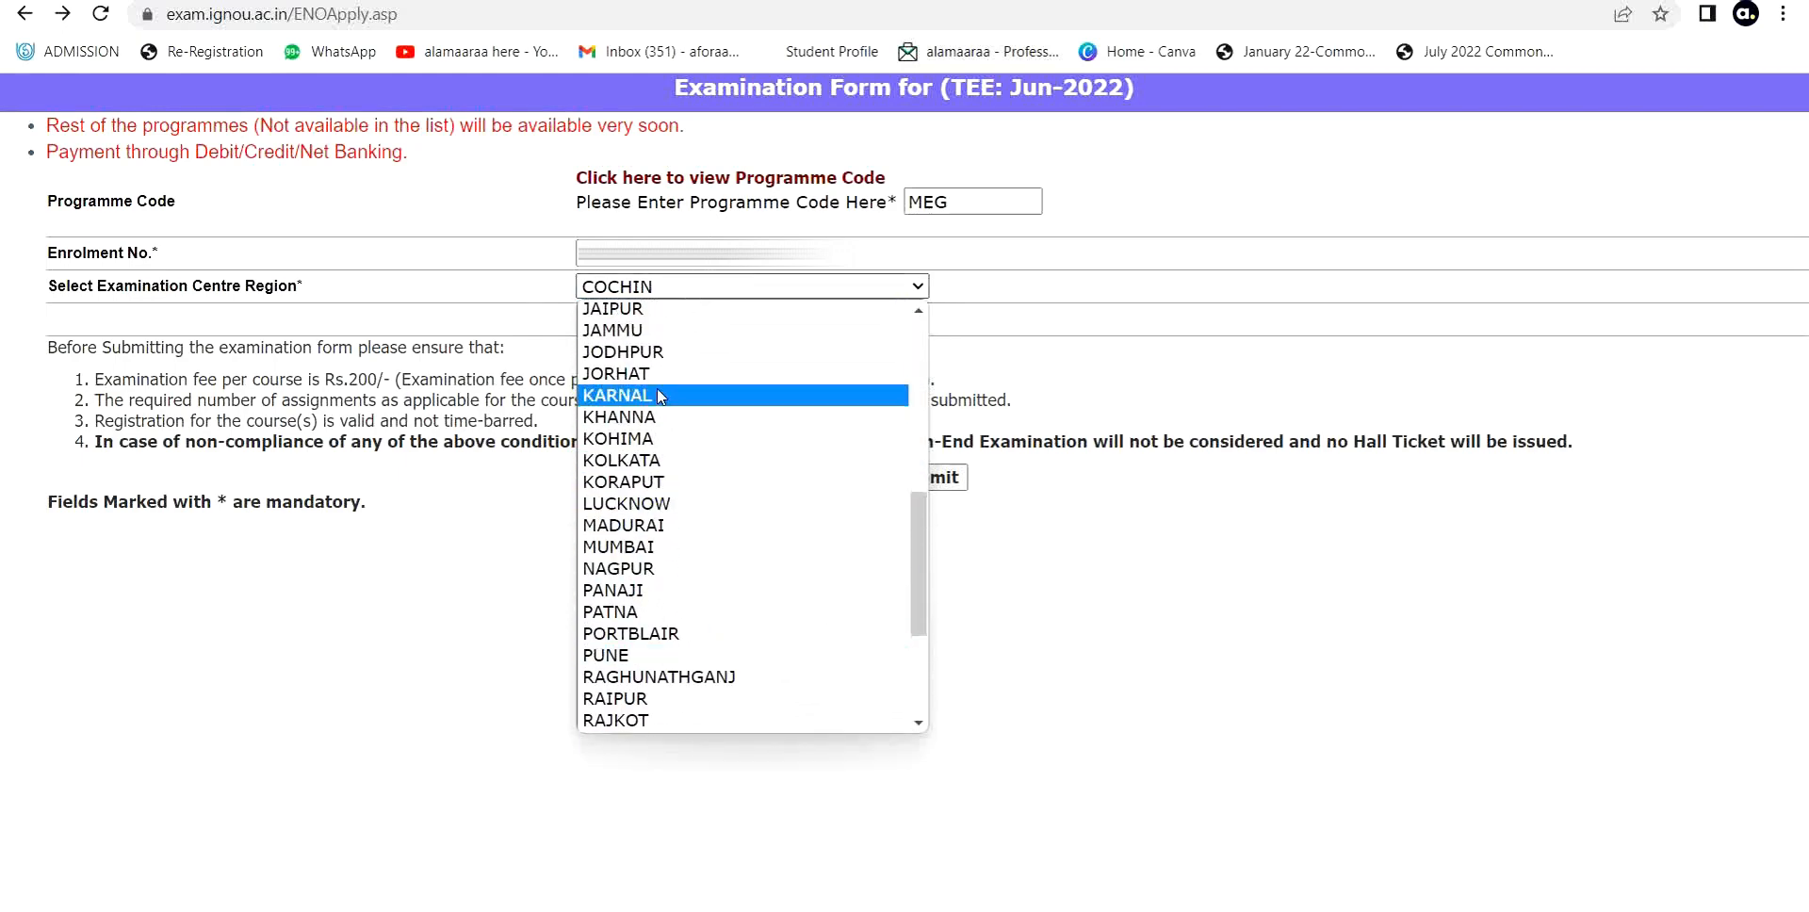
scroll(658, 388, "up", 5)
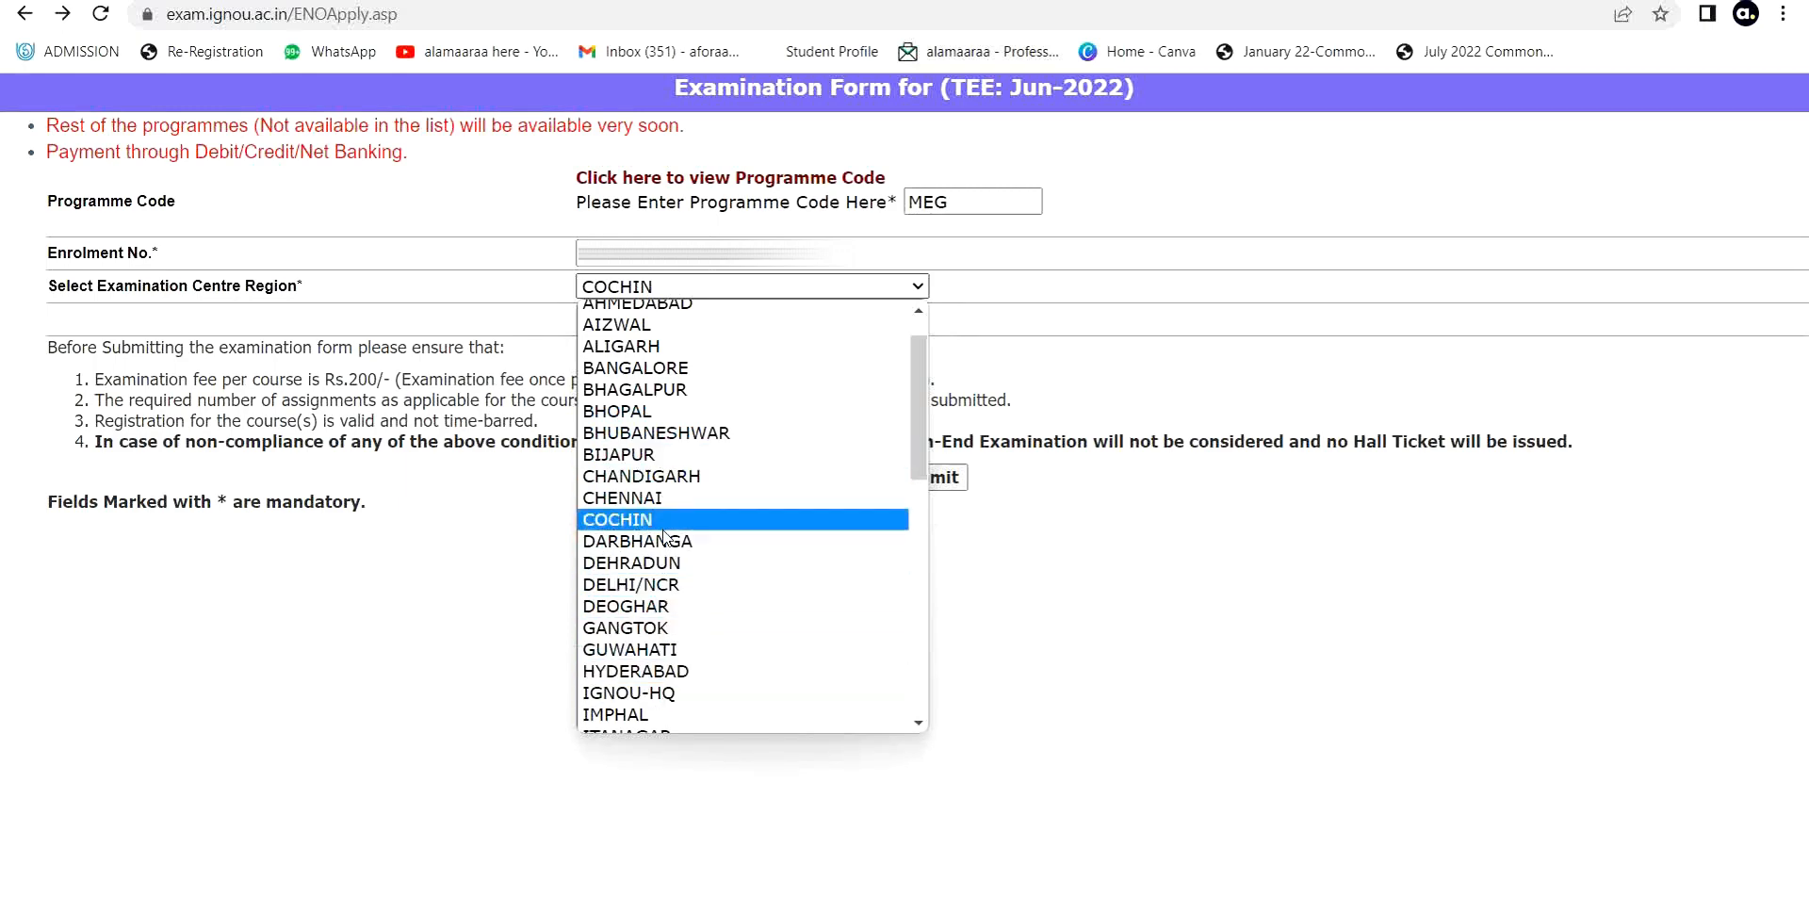
scroll(688, 339, "up", 1)
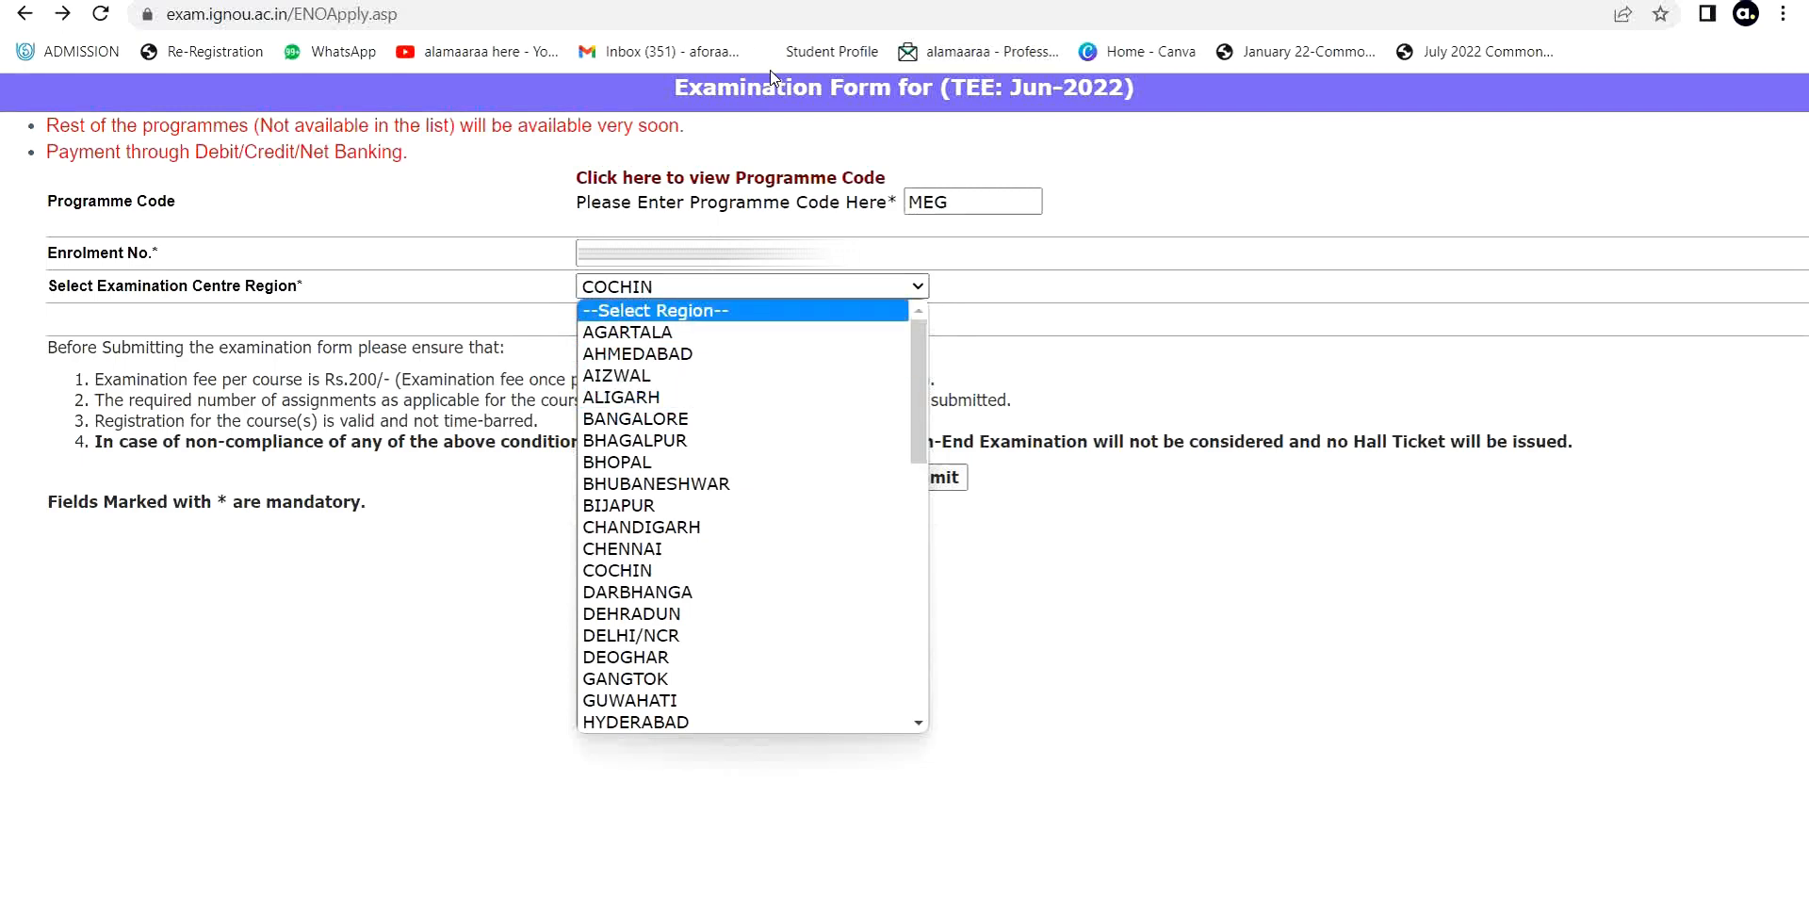
left_click(656, 571)
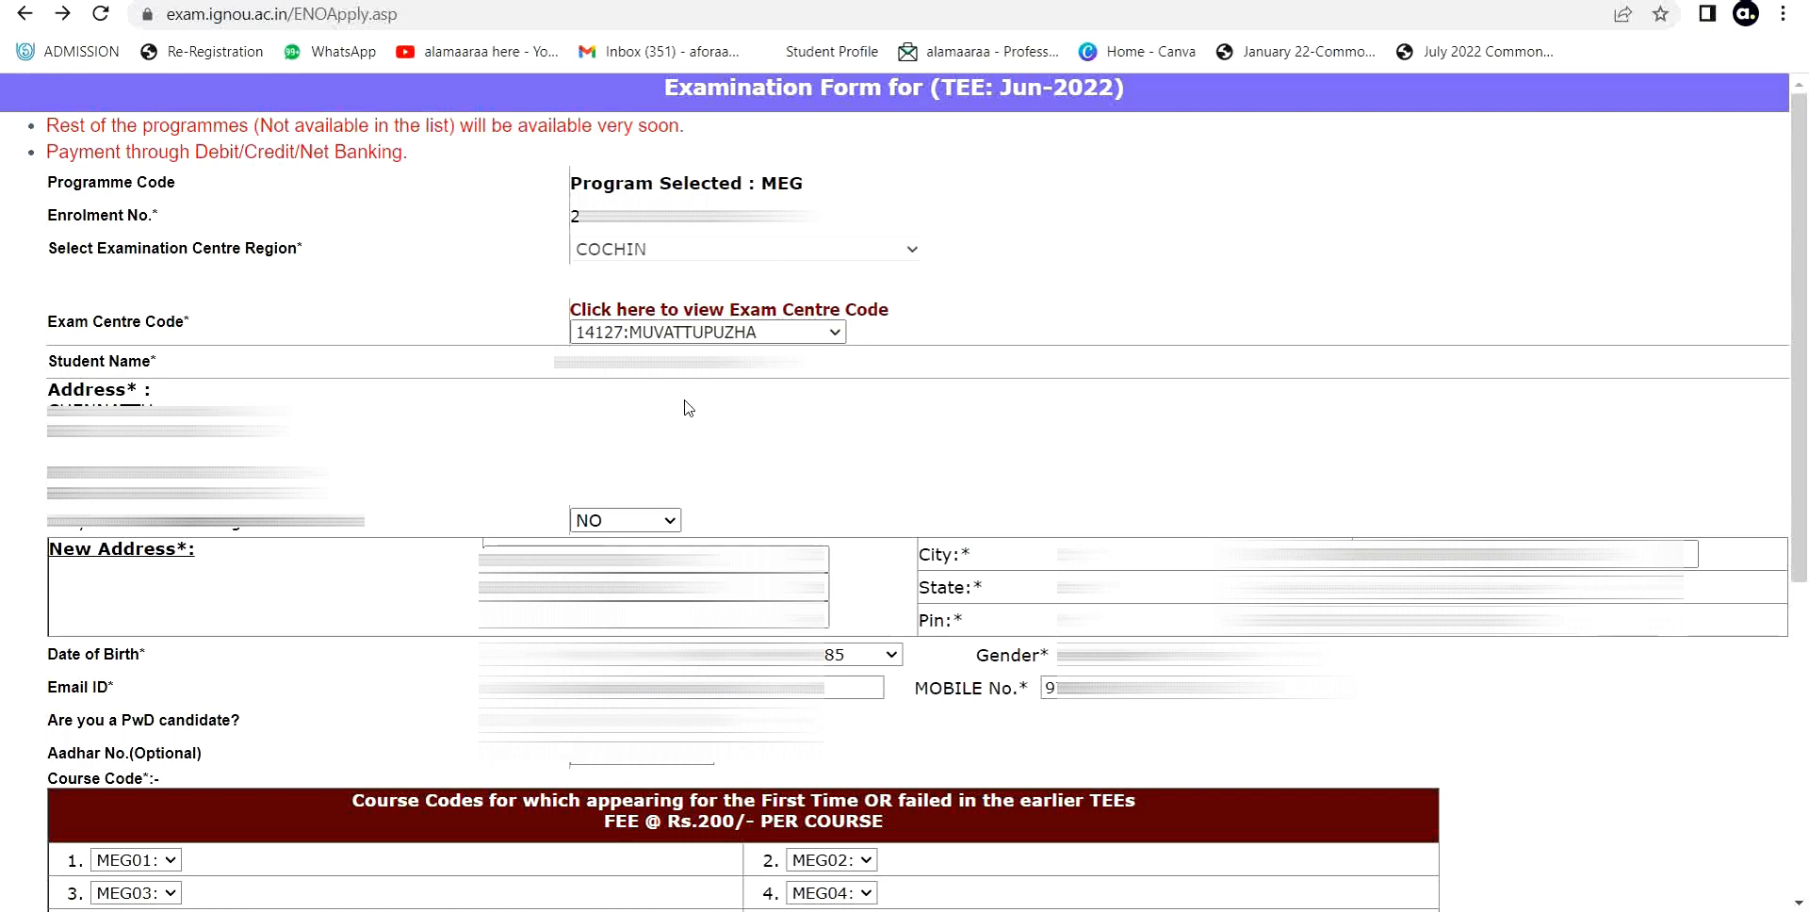
Choose 14127:MUVATTUPUZHA as the exam centre and keep the change-address option at NO.
left_click(718, 335)
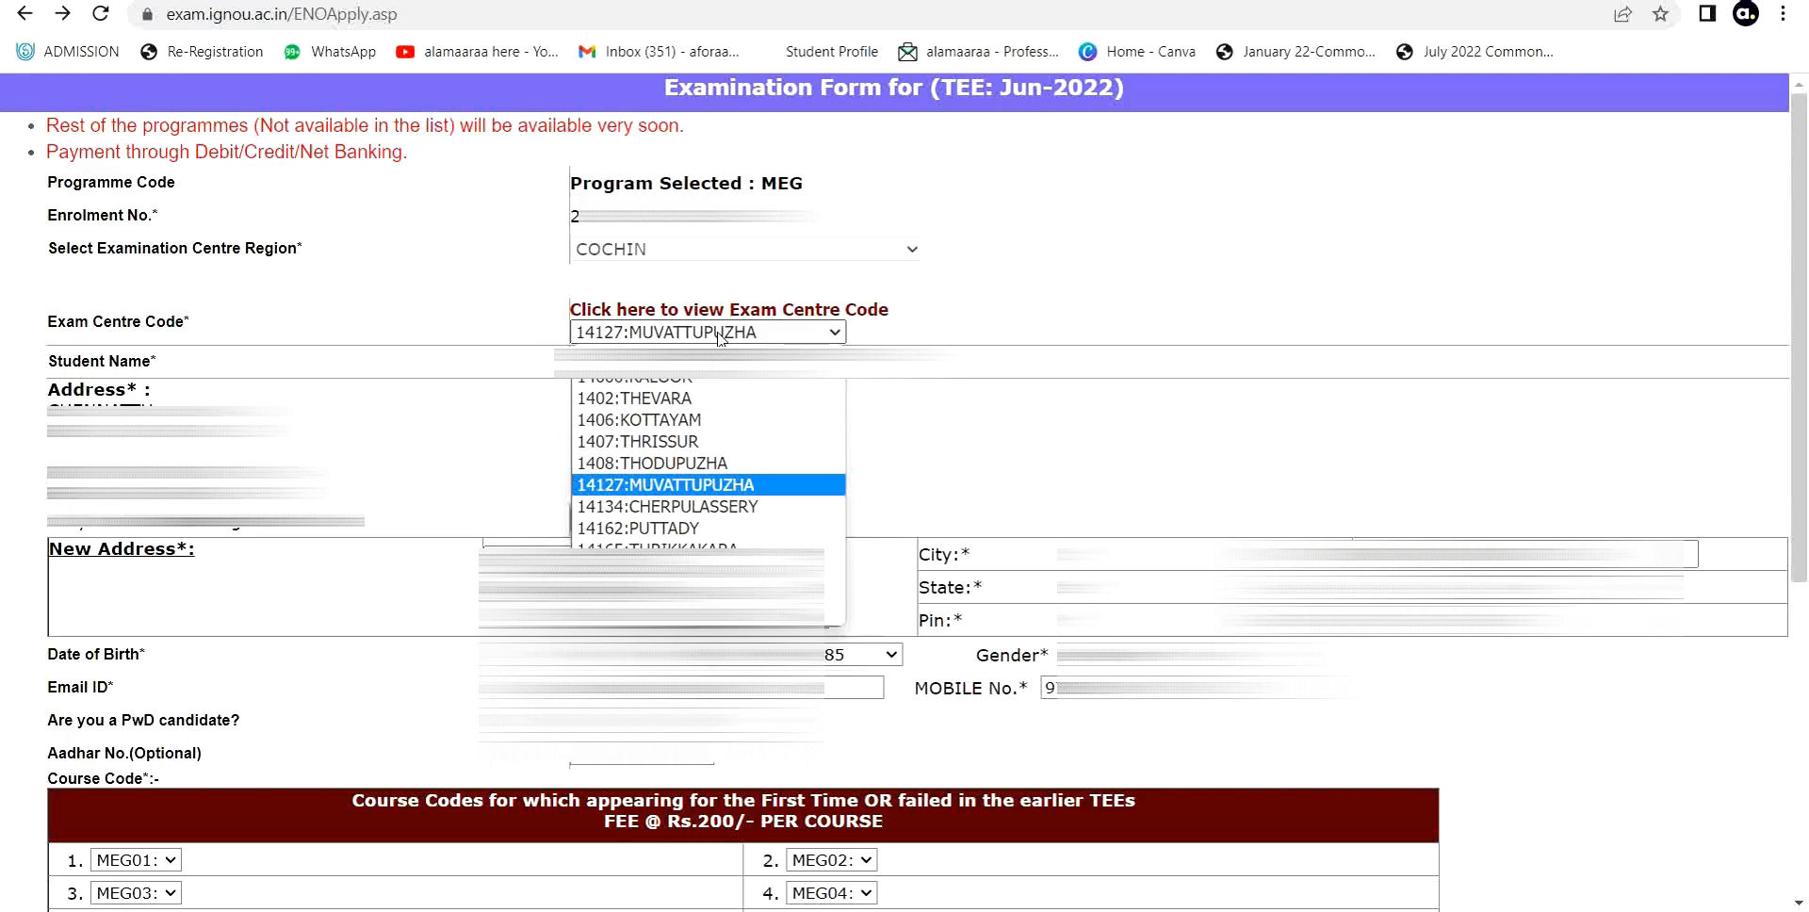
left_click(676, 486)
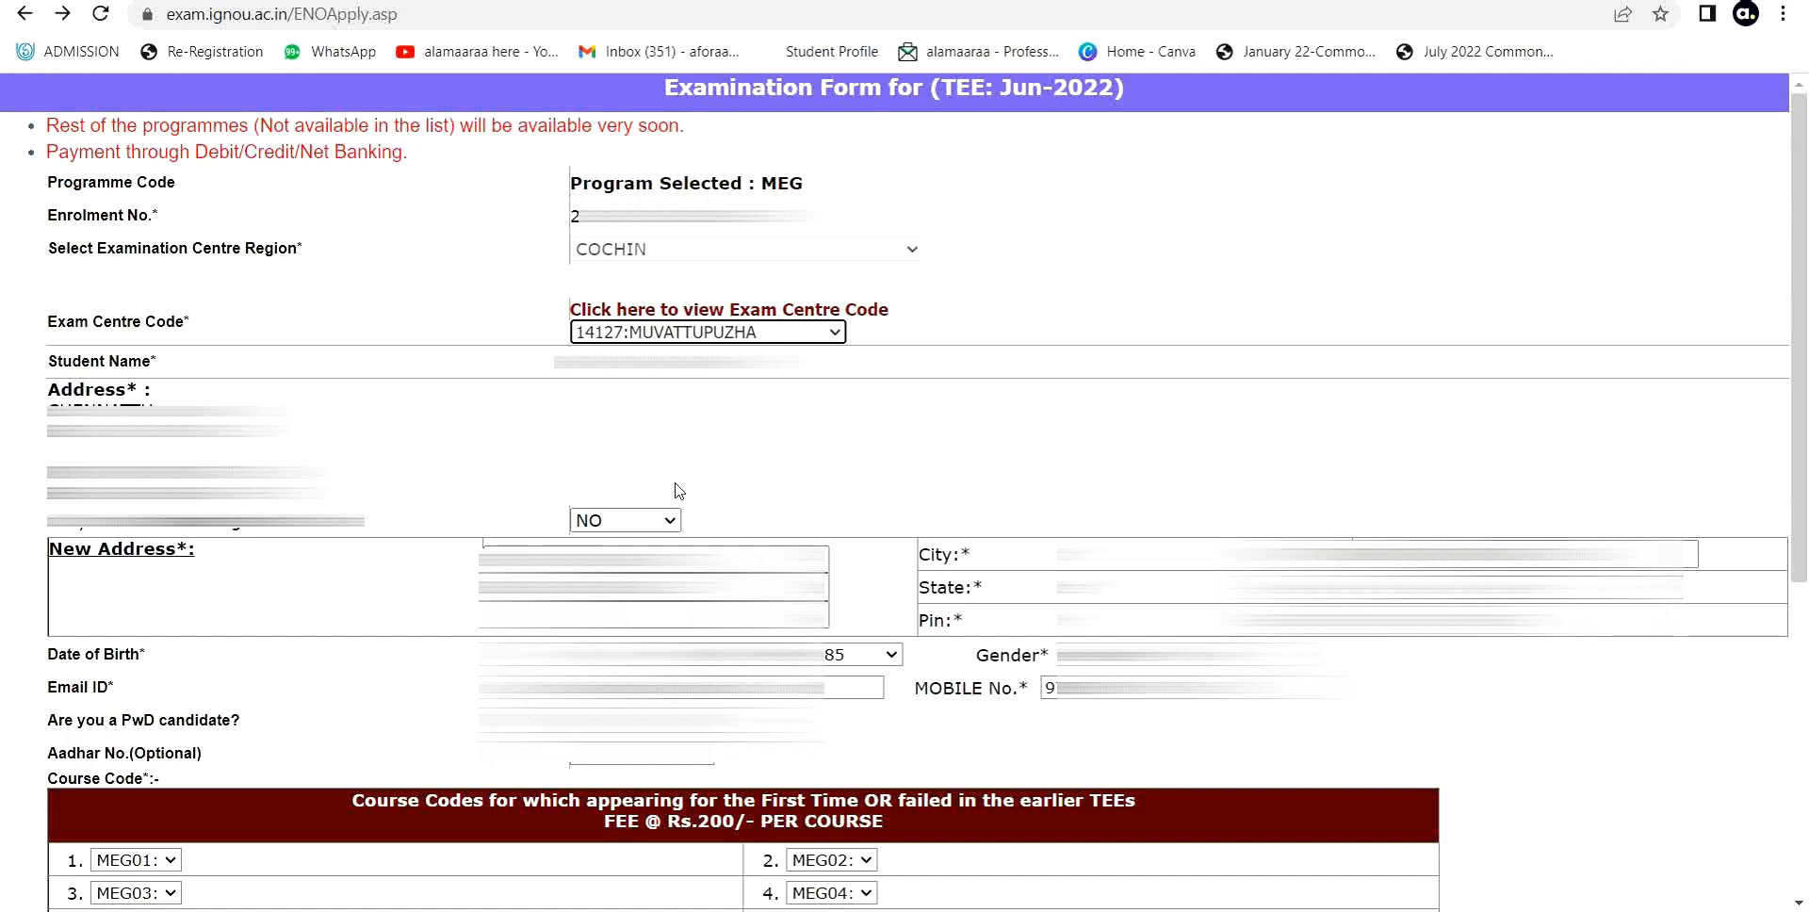
left_click(638, 521)
left_click(638, 522)
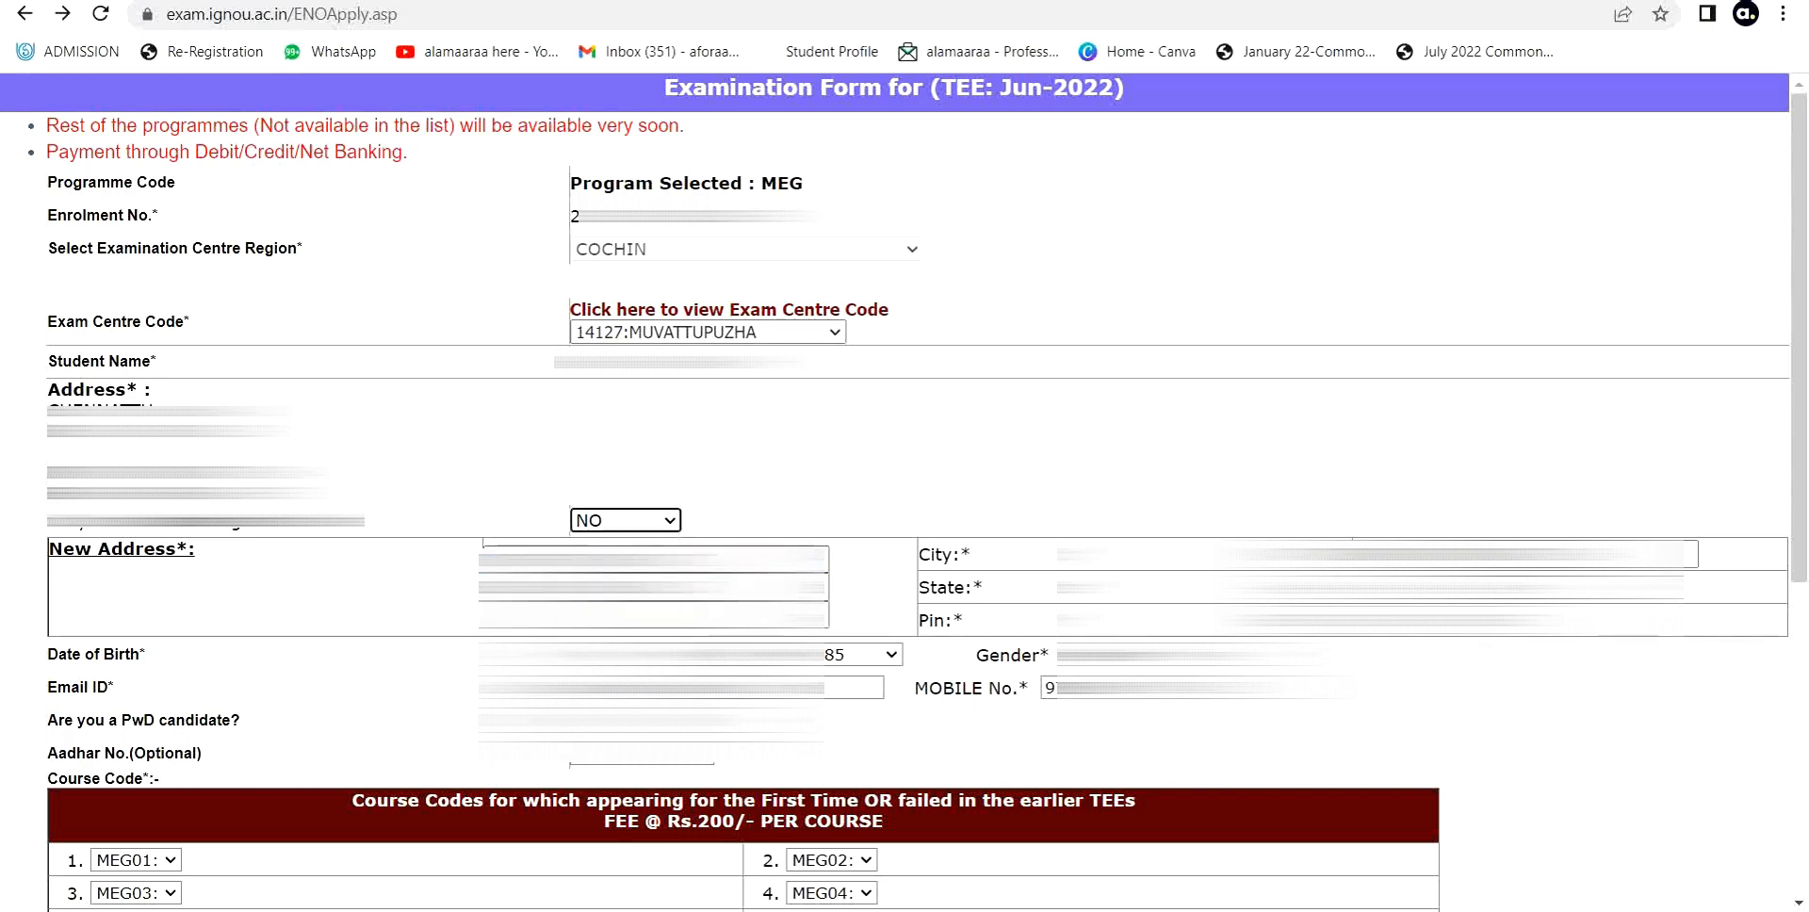
Select the student's state in the address section and submit the completed examination form.
scroll(1230, 396, "down", 1)
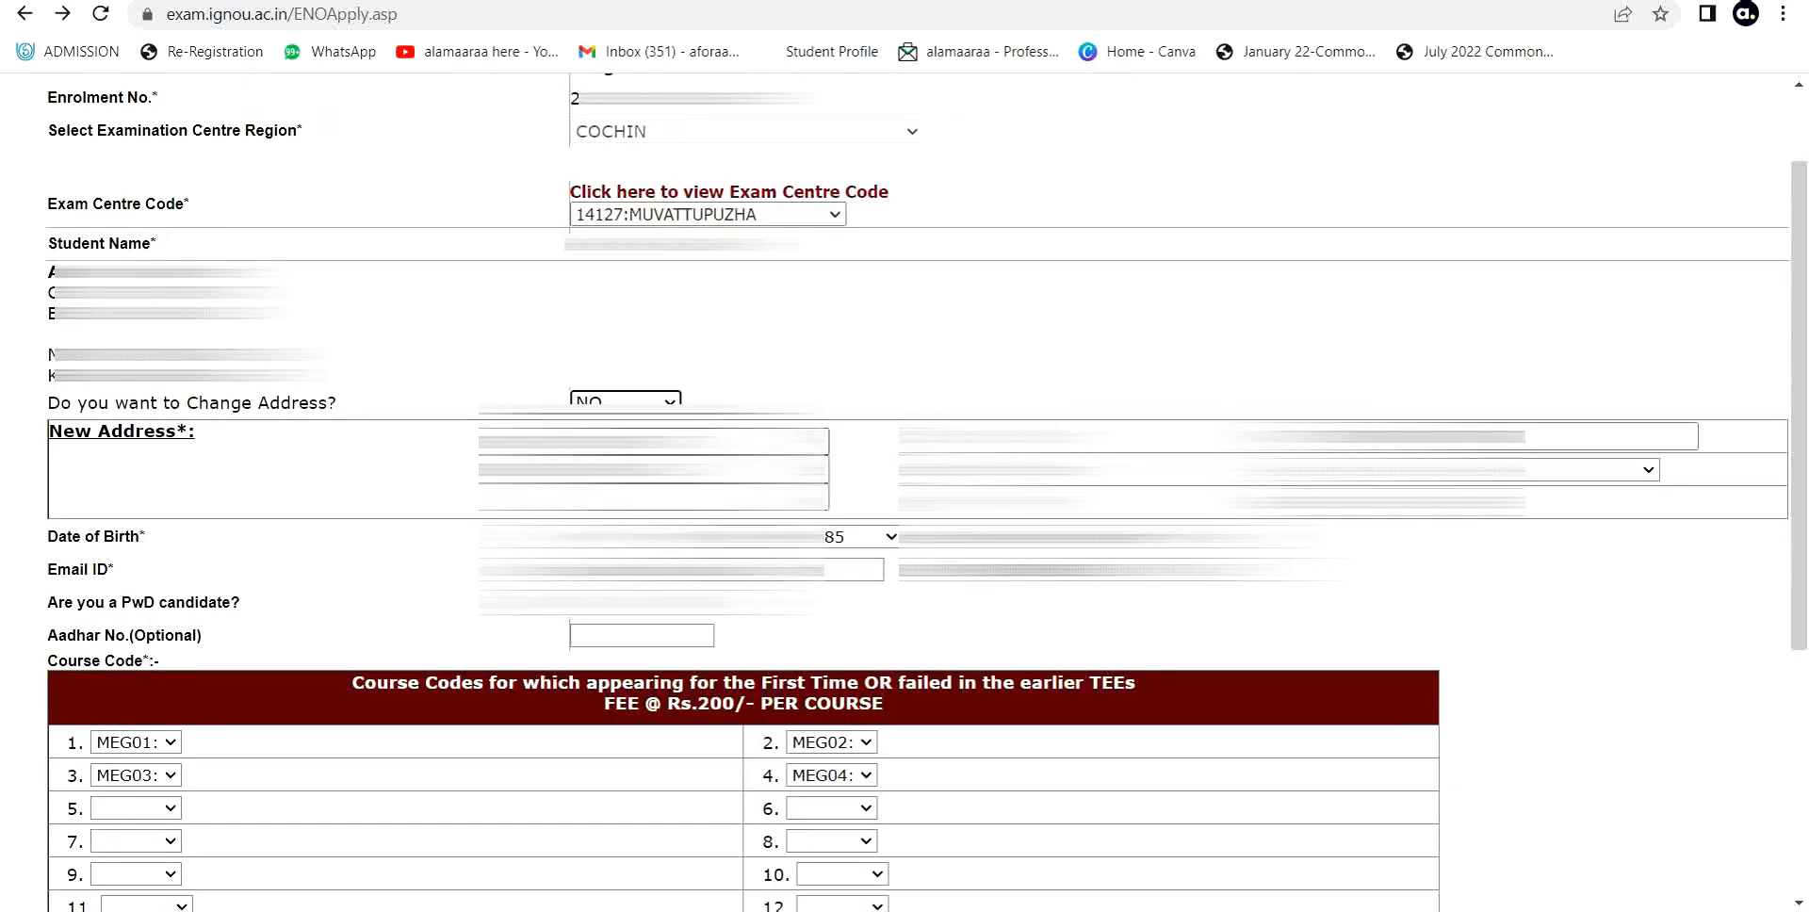
left_click(1508, 469)
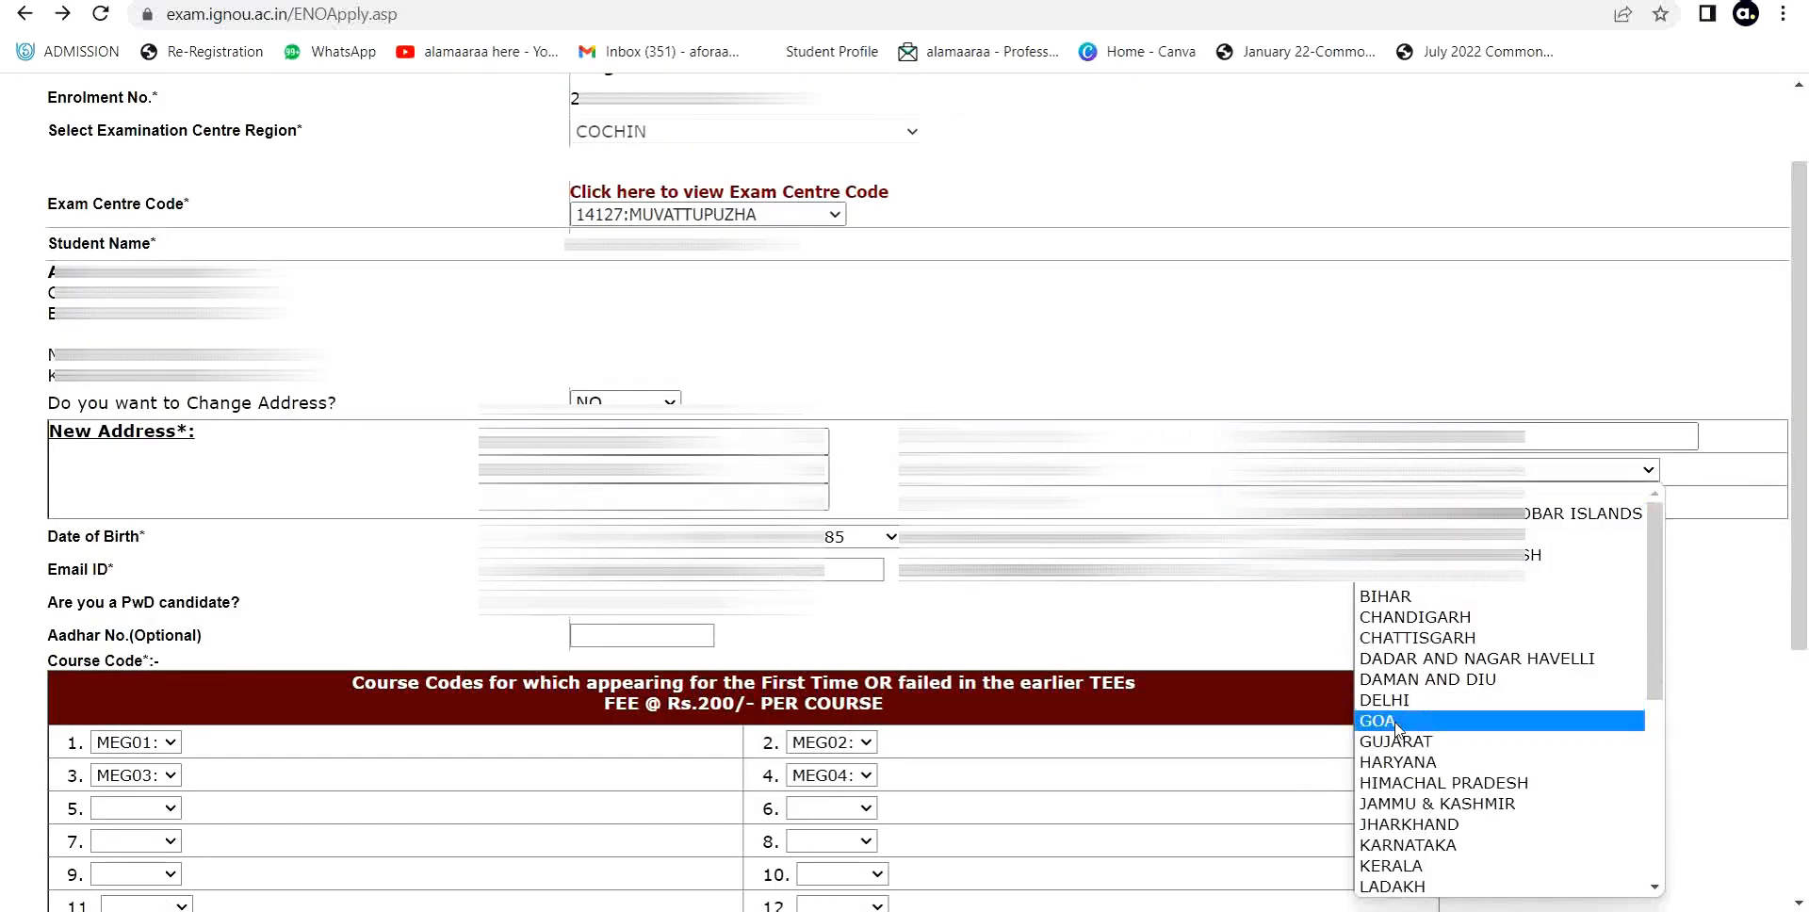
left_click(1387, 869)
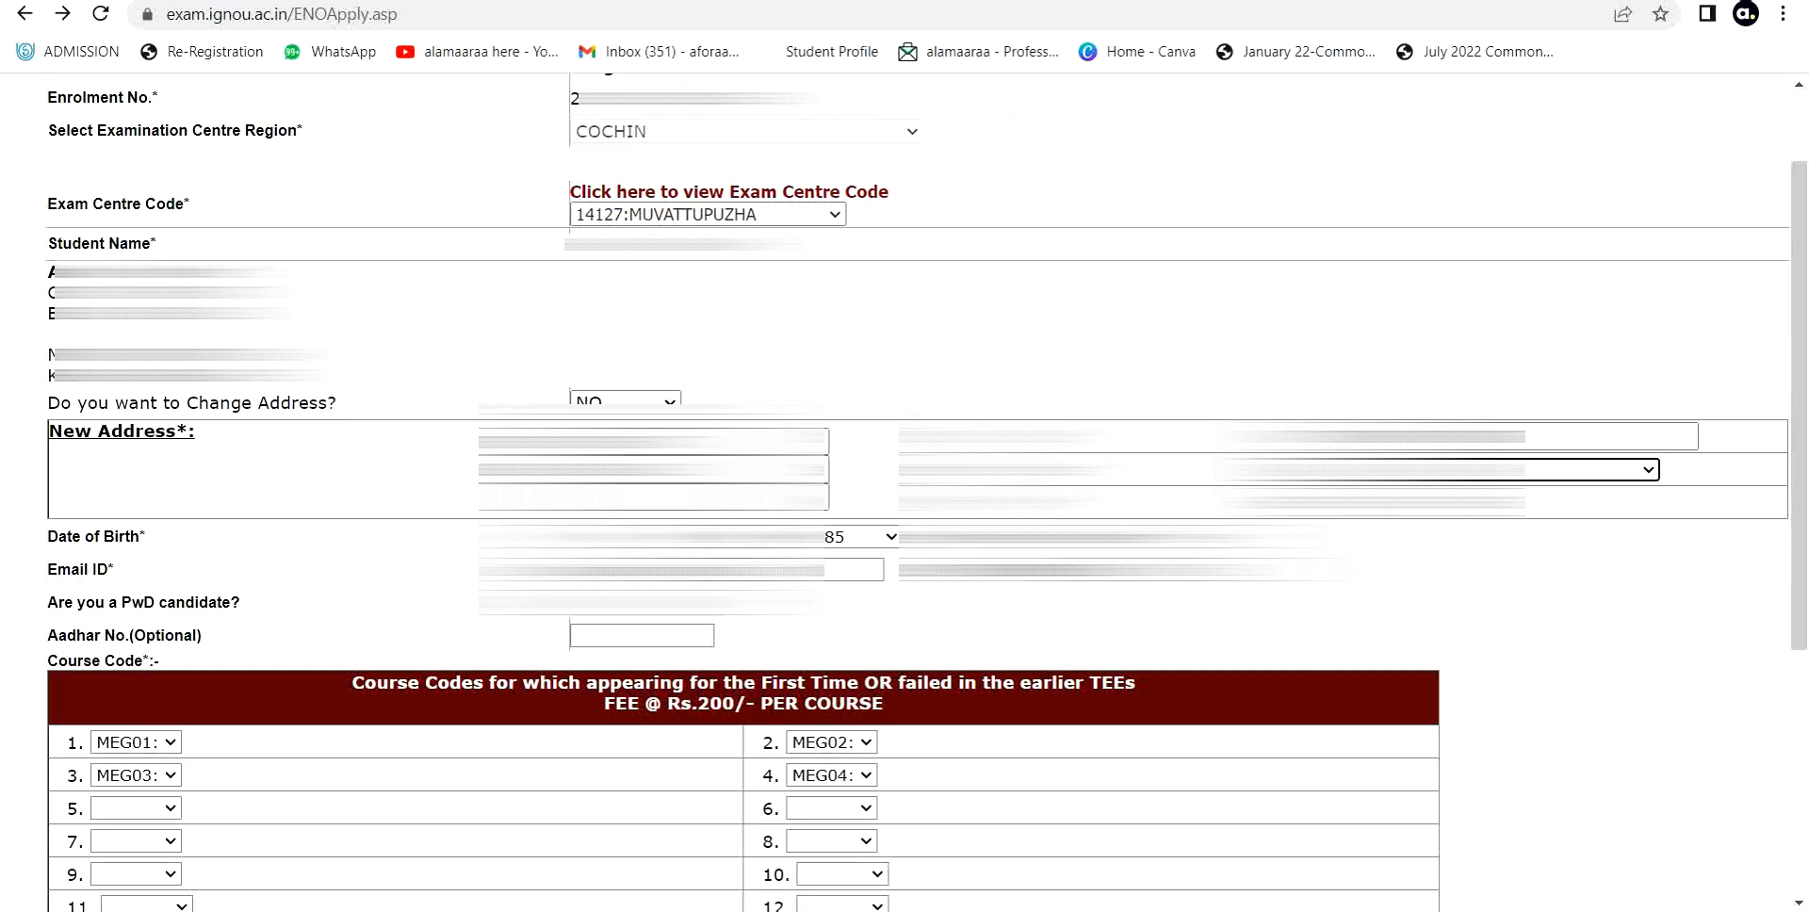
scroll(819, 553, "down", 4)
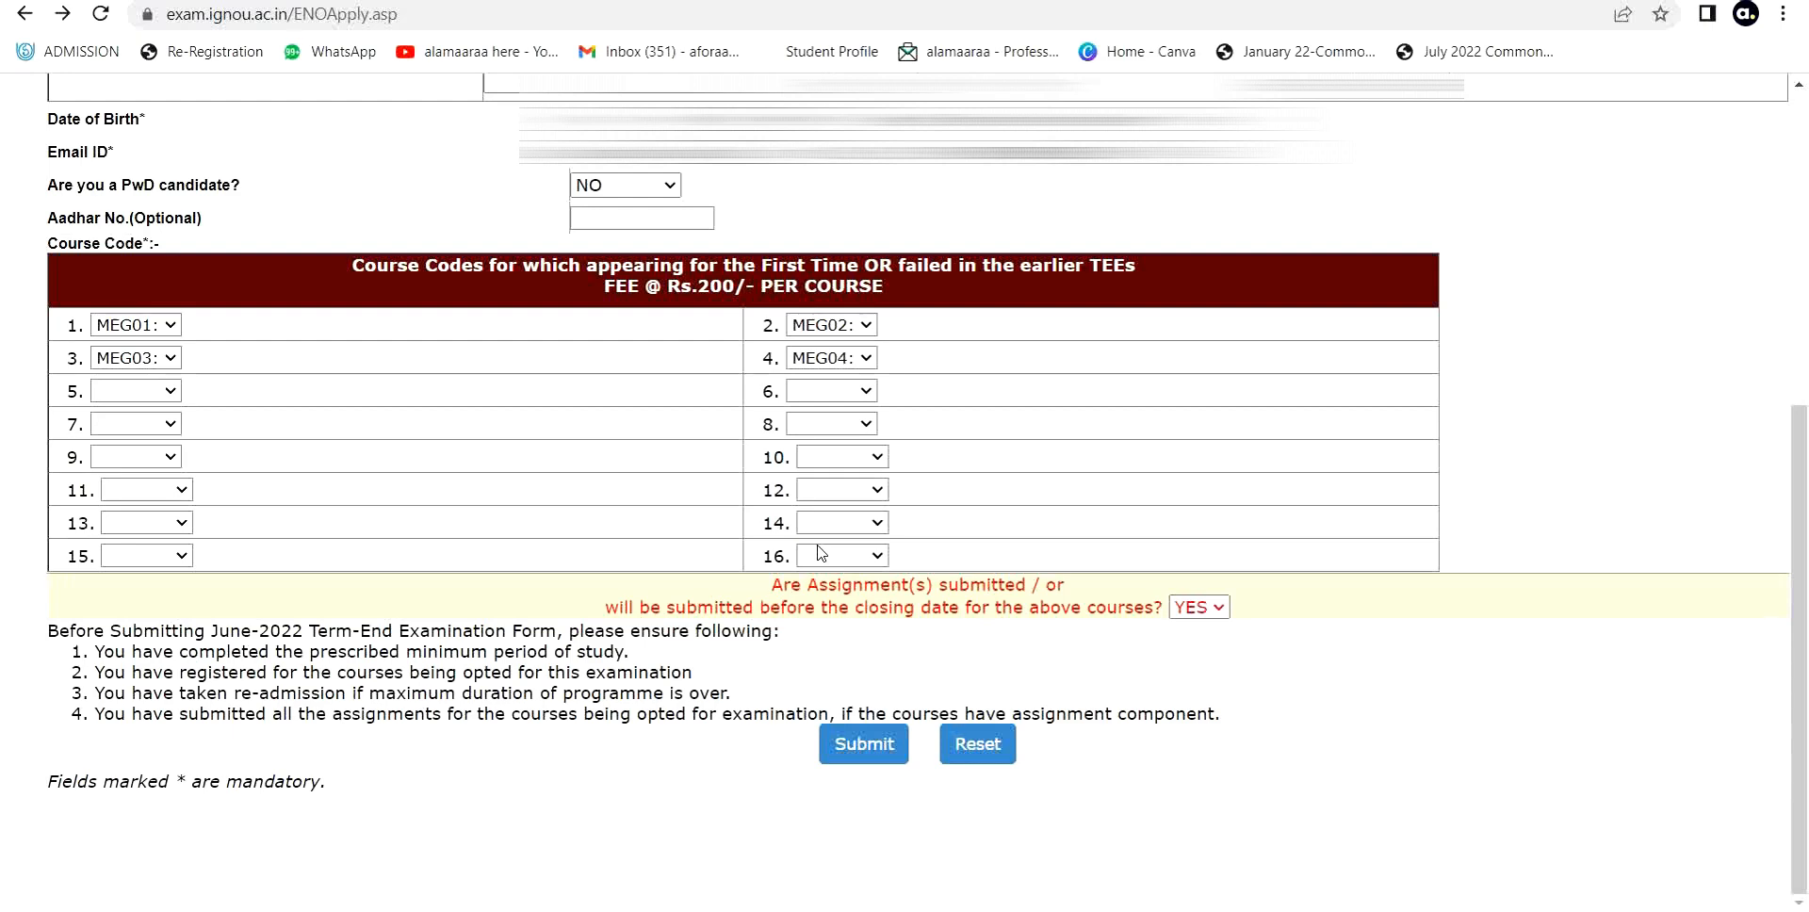
left_click(906, 744)
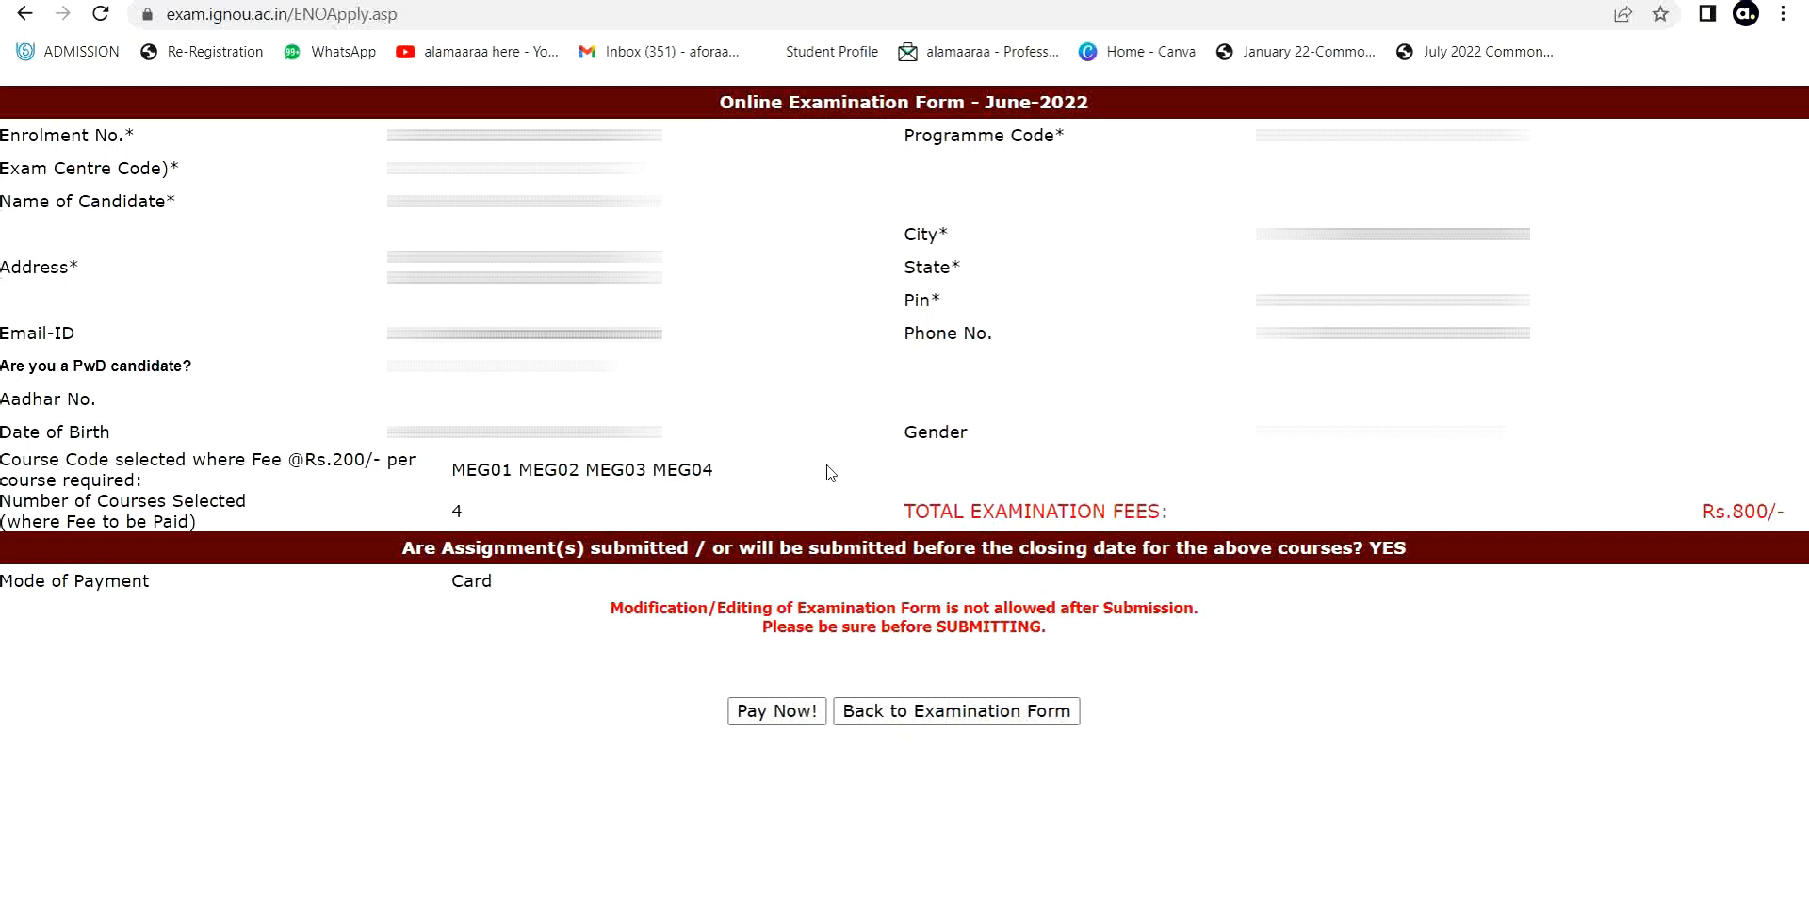
Review the total examination fees on the form summary by highlighting the label and amount.
left_click_drag(902, 512, 1803, 523)
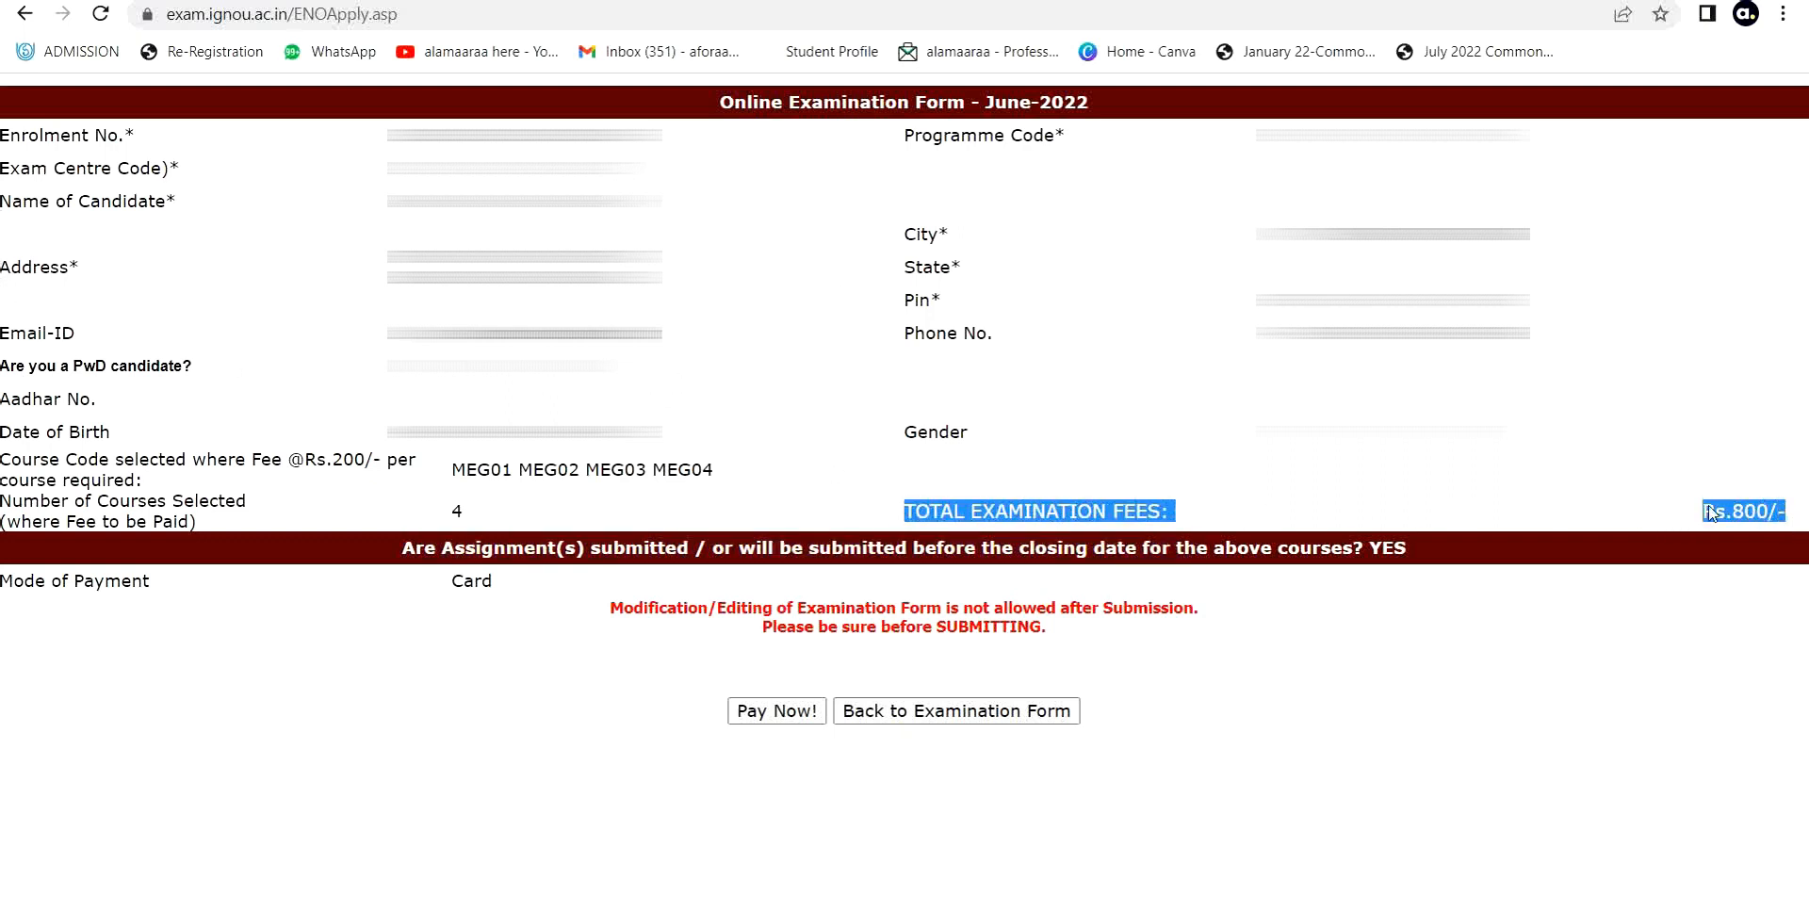
left_click(783, 455)
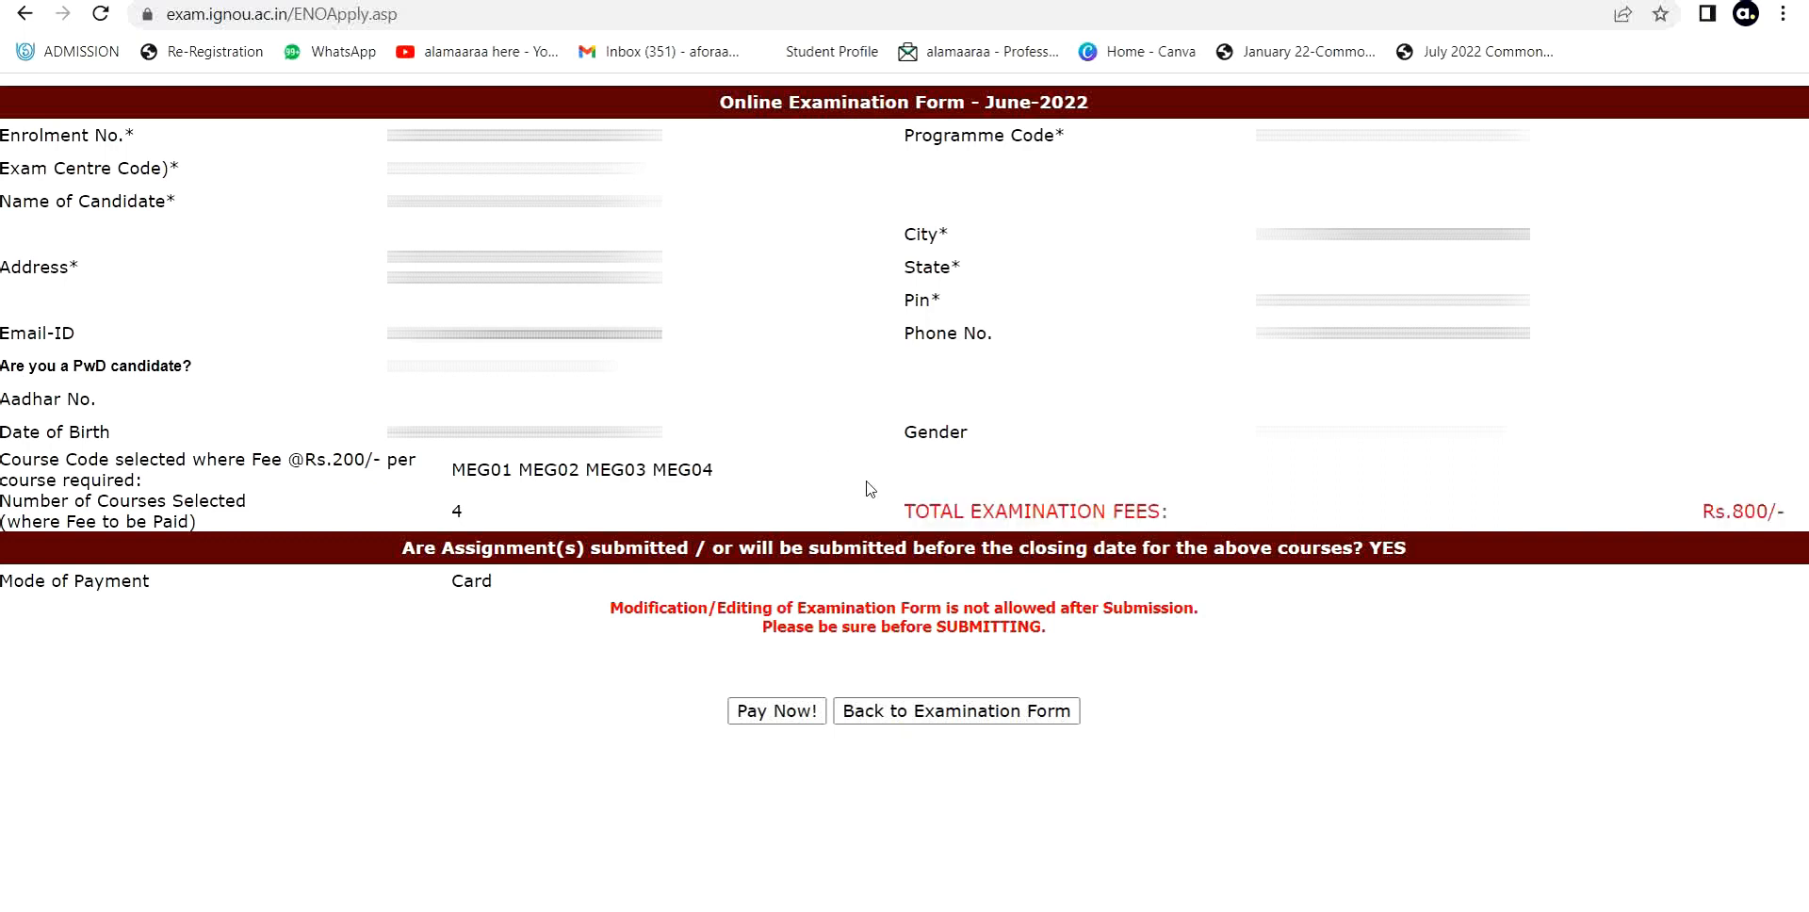
left_click_drag(884, 501, 1162, 518)
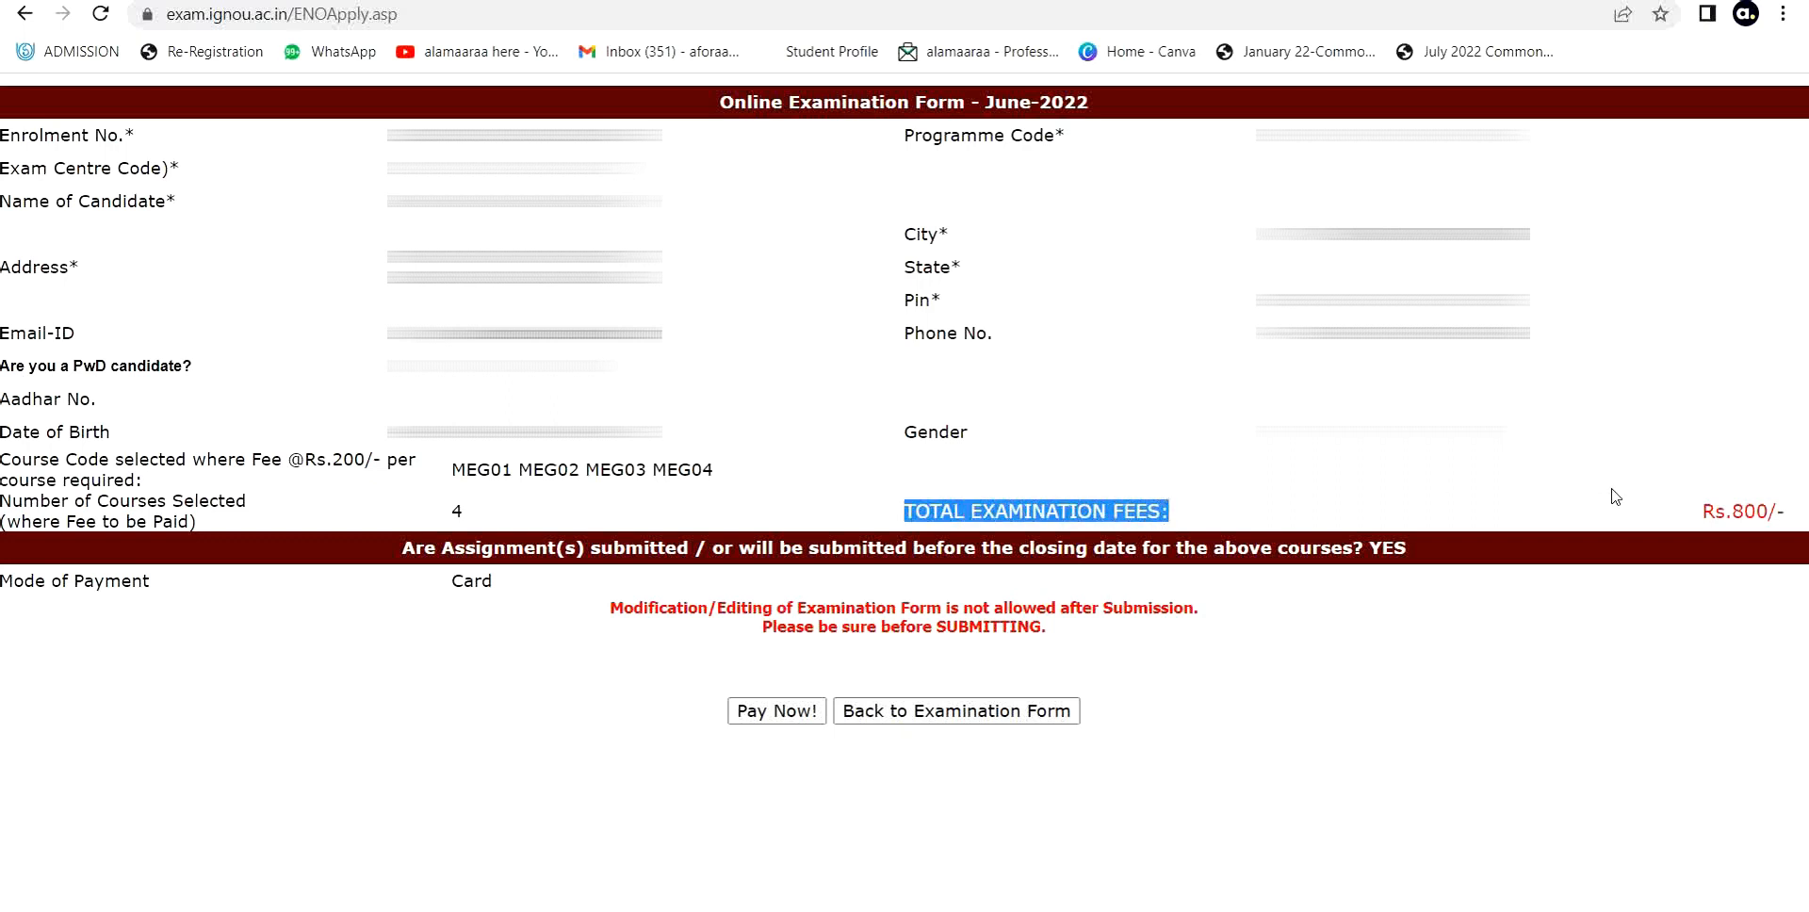
left_click_drag(1084, 512, 1715, 518)
left_click(906, 476)
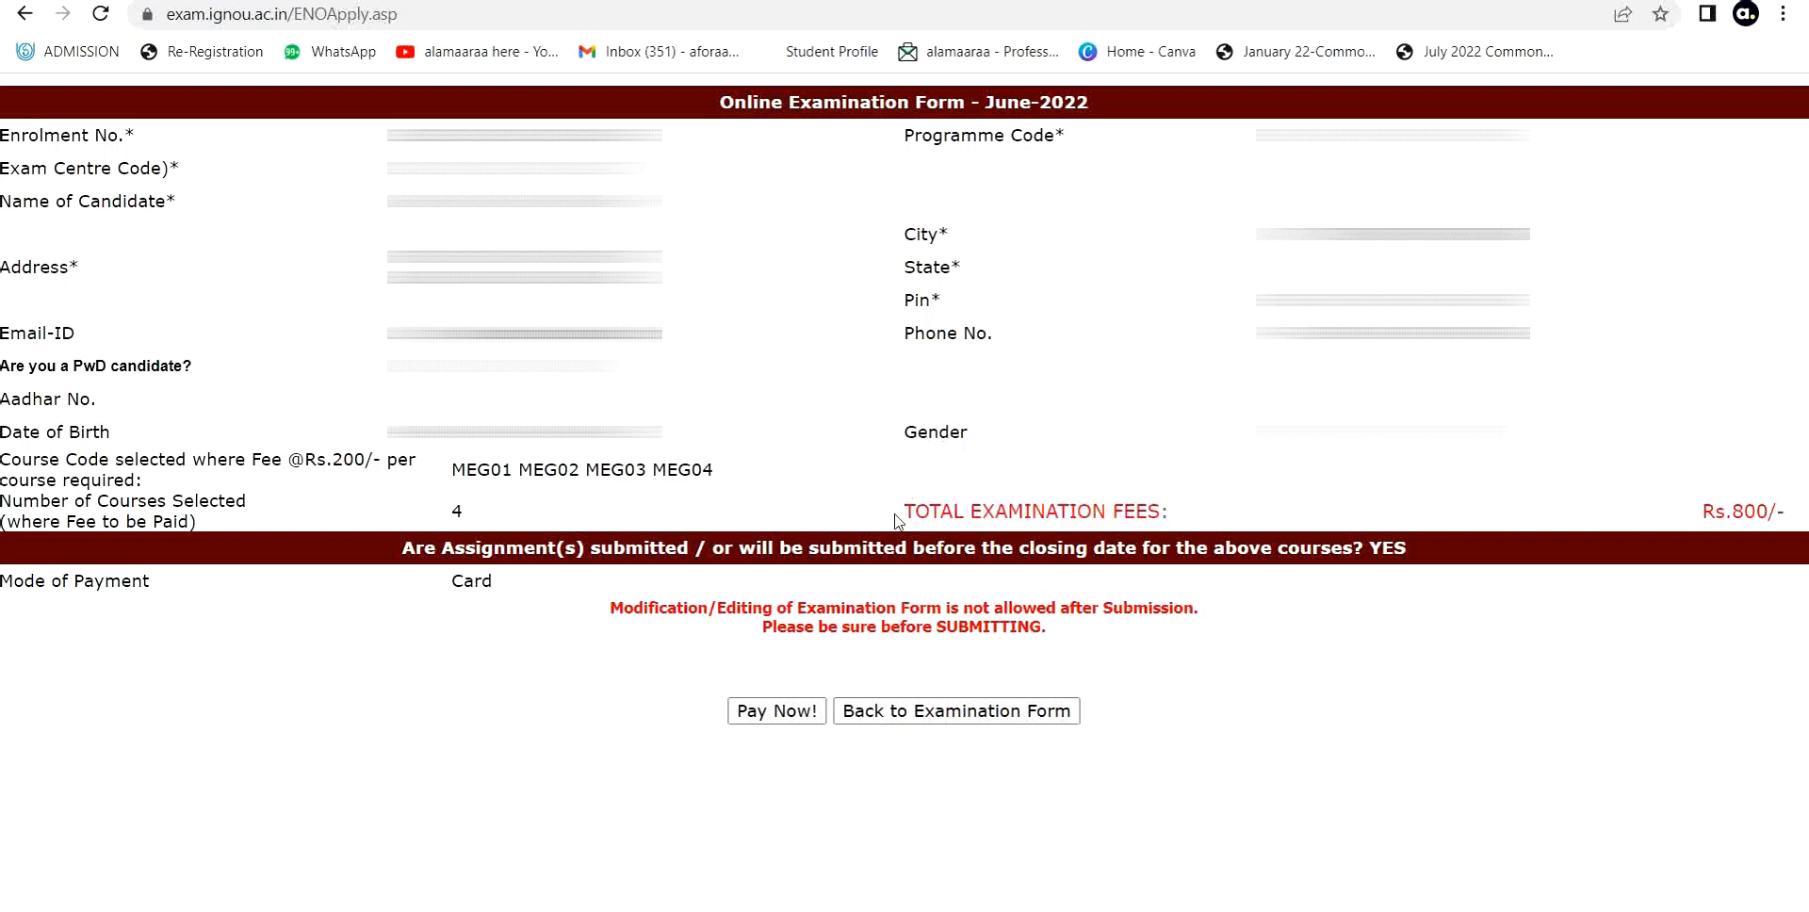
left_click_drag(902, 512, 1702, 515)
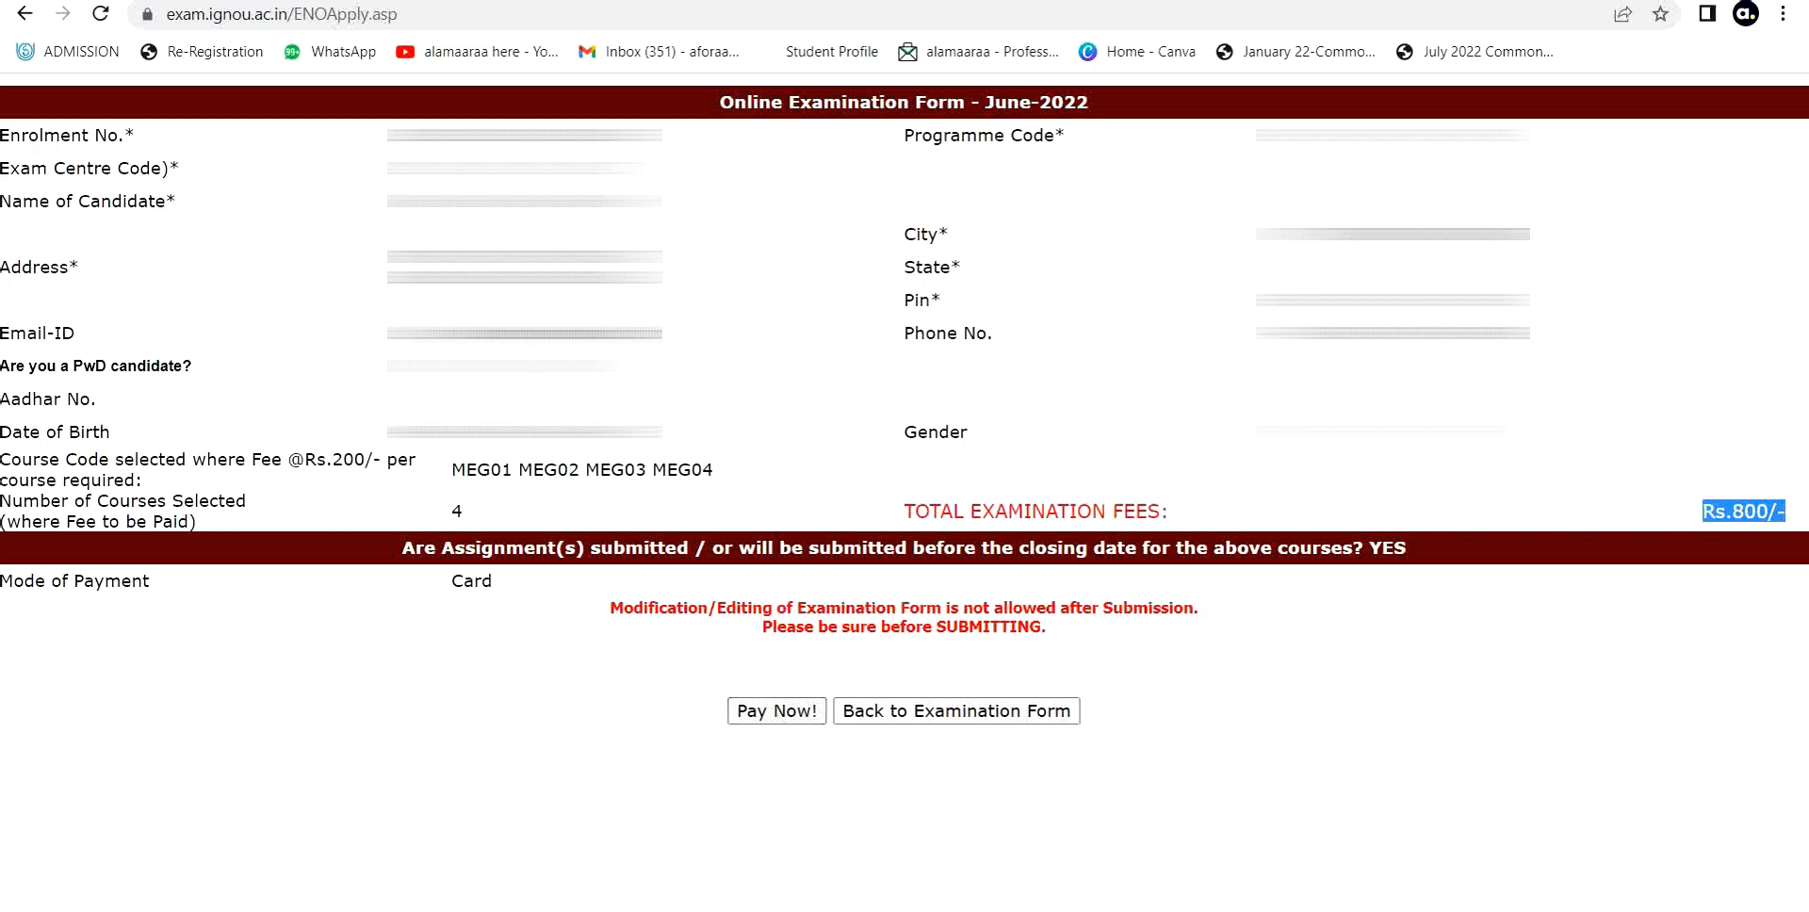
Return to the examination guidelines page and open the status check for already registered students.
key("alt+Left")
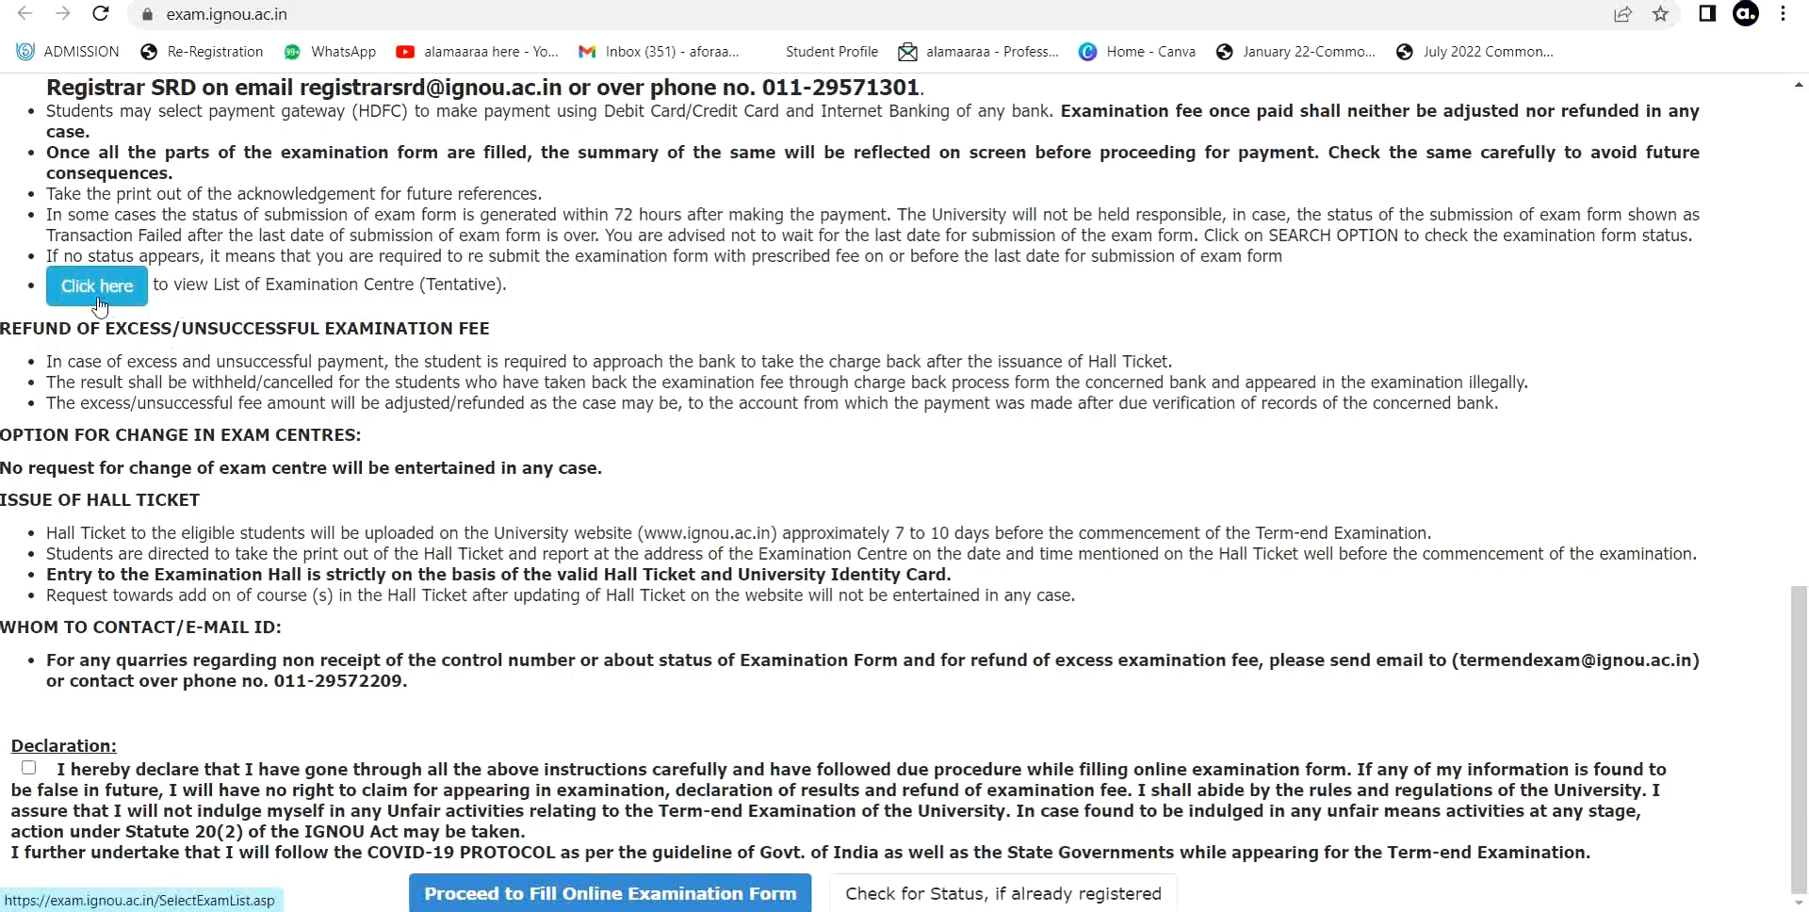
scroll(99, 305, "up", 12)
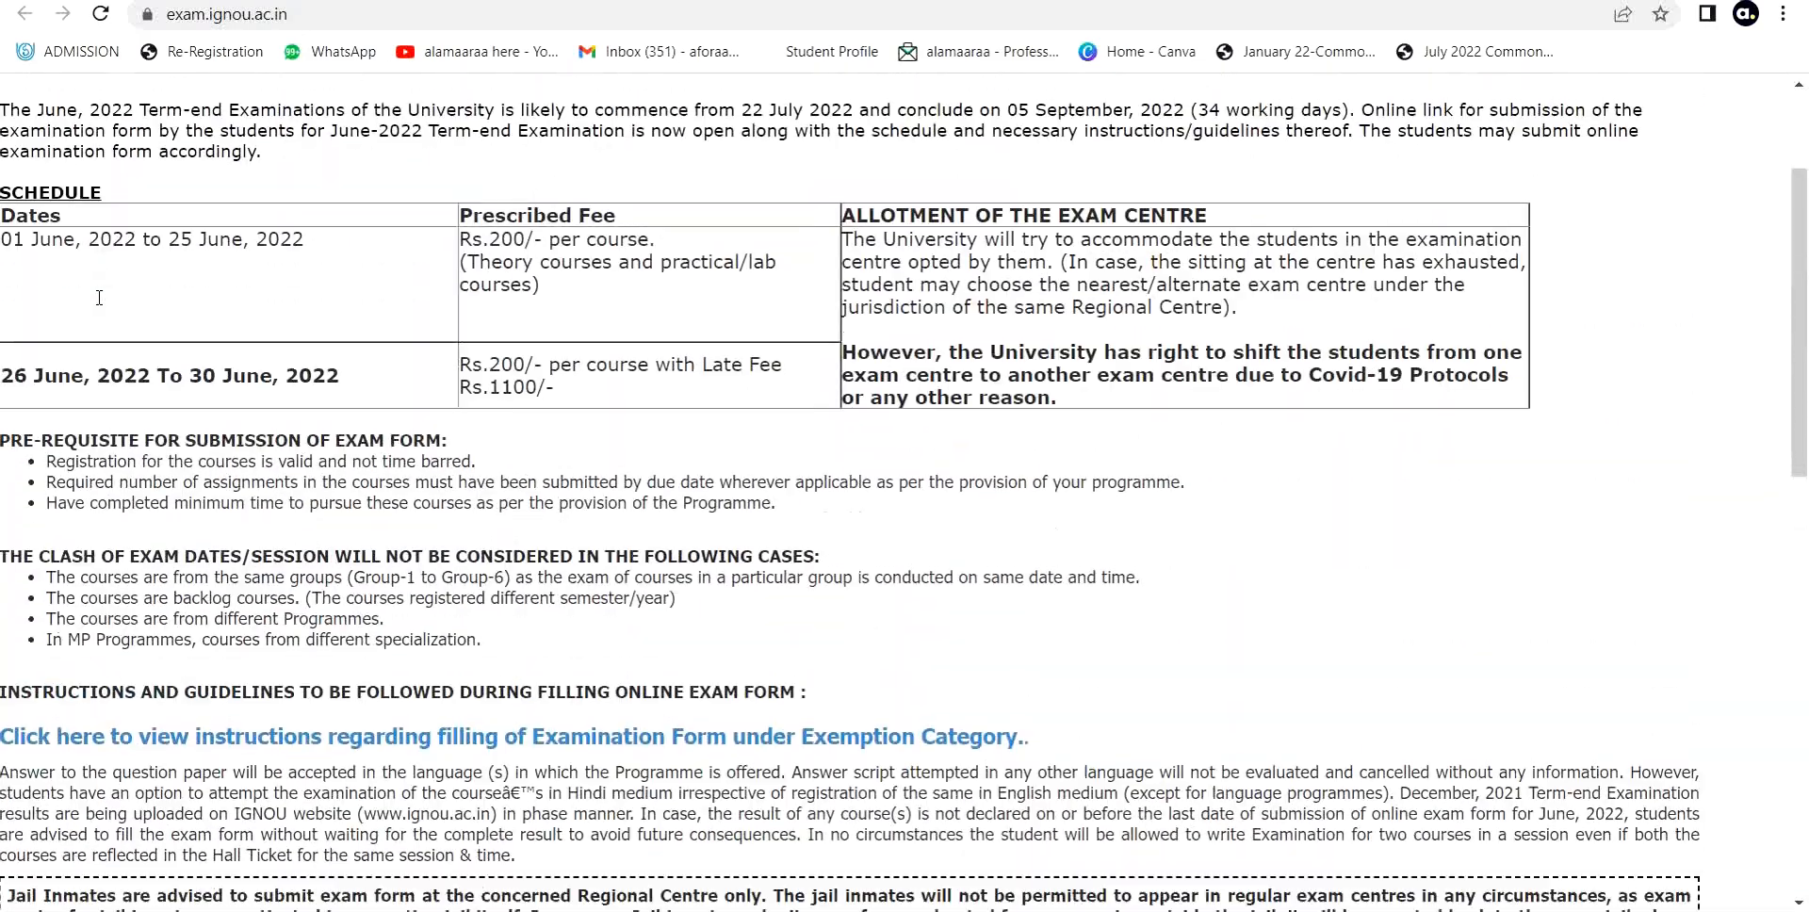
scroll(99, 297, "down", 15)
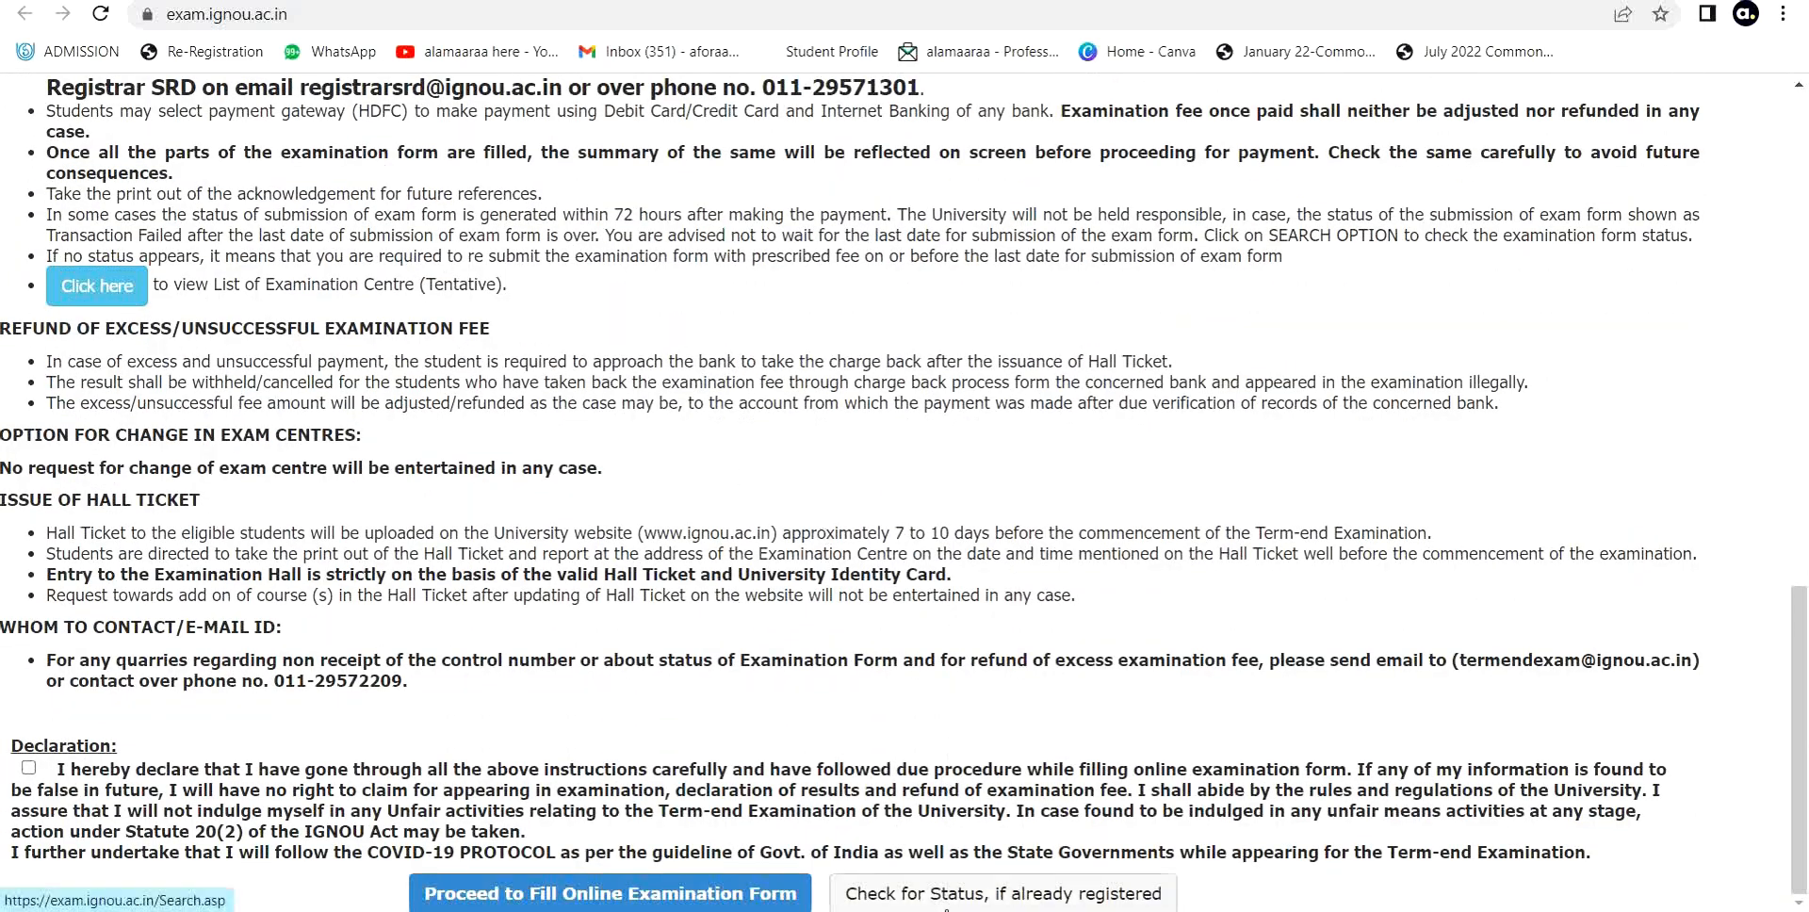
left_click(953, 893)
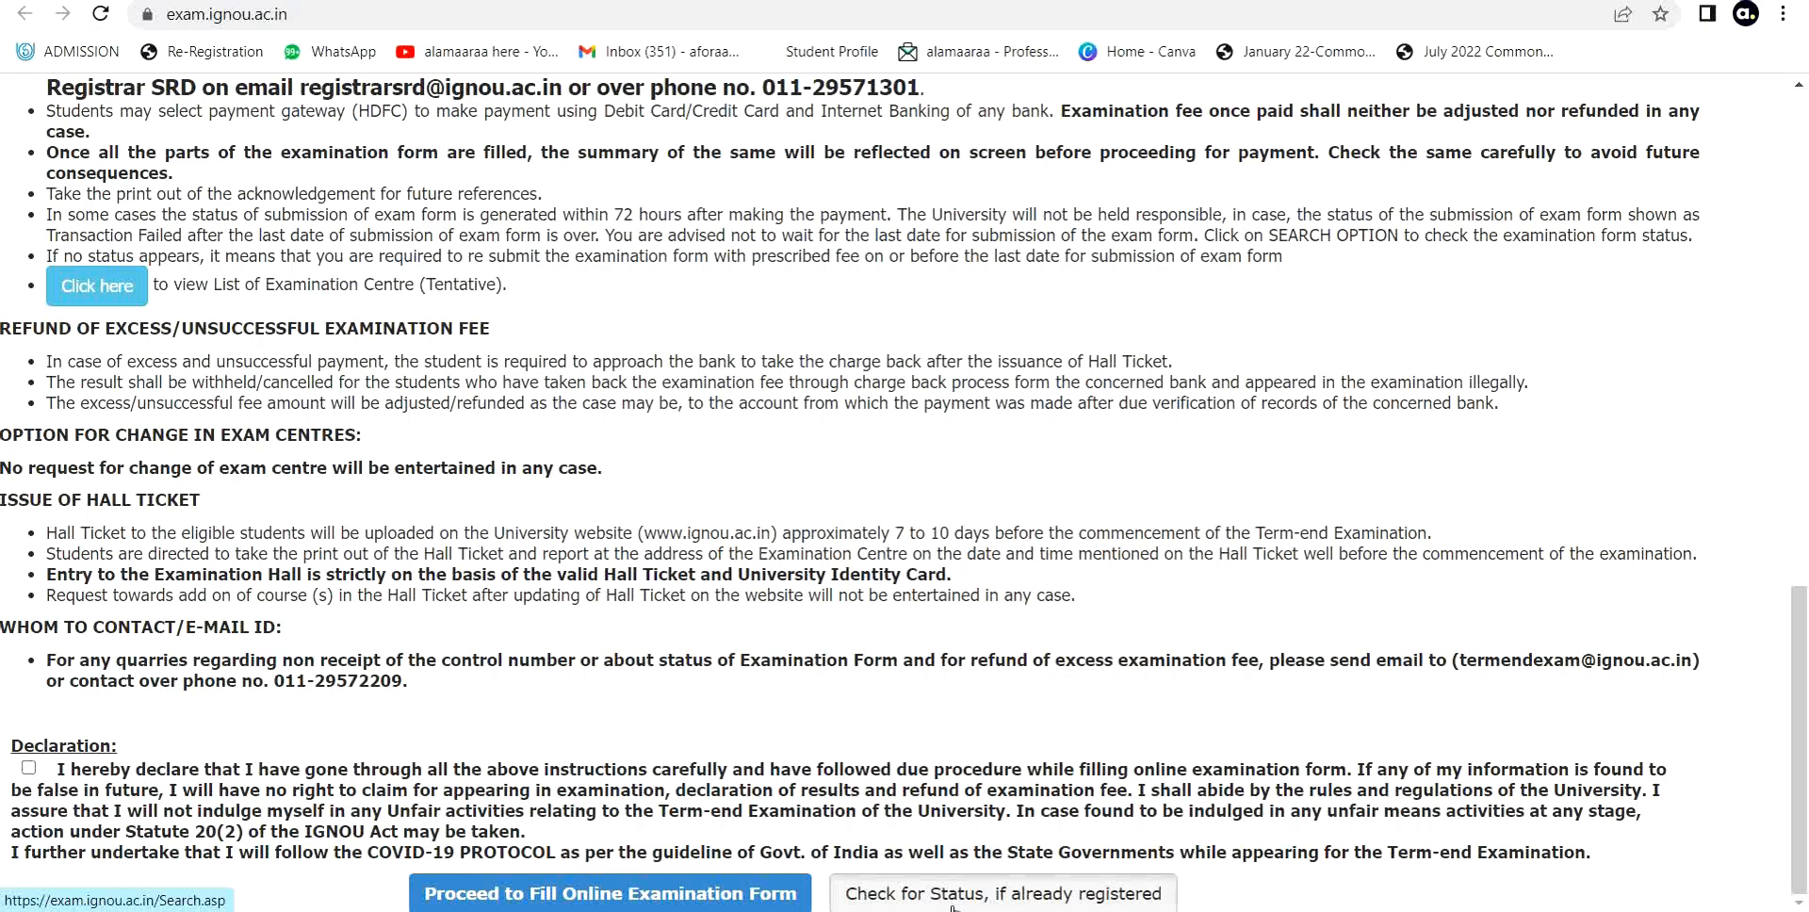
left_click(814, 263)
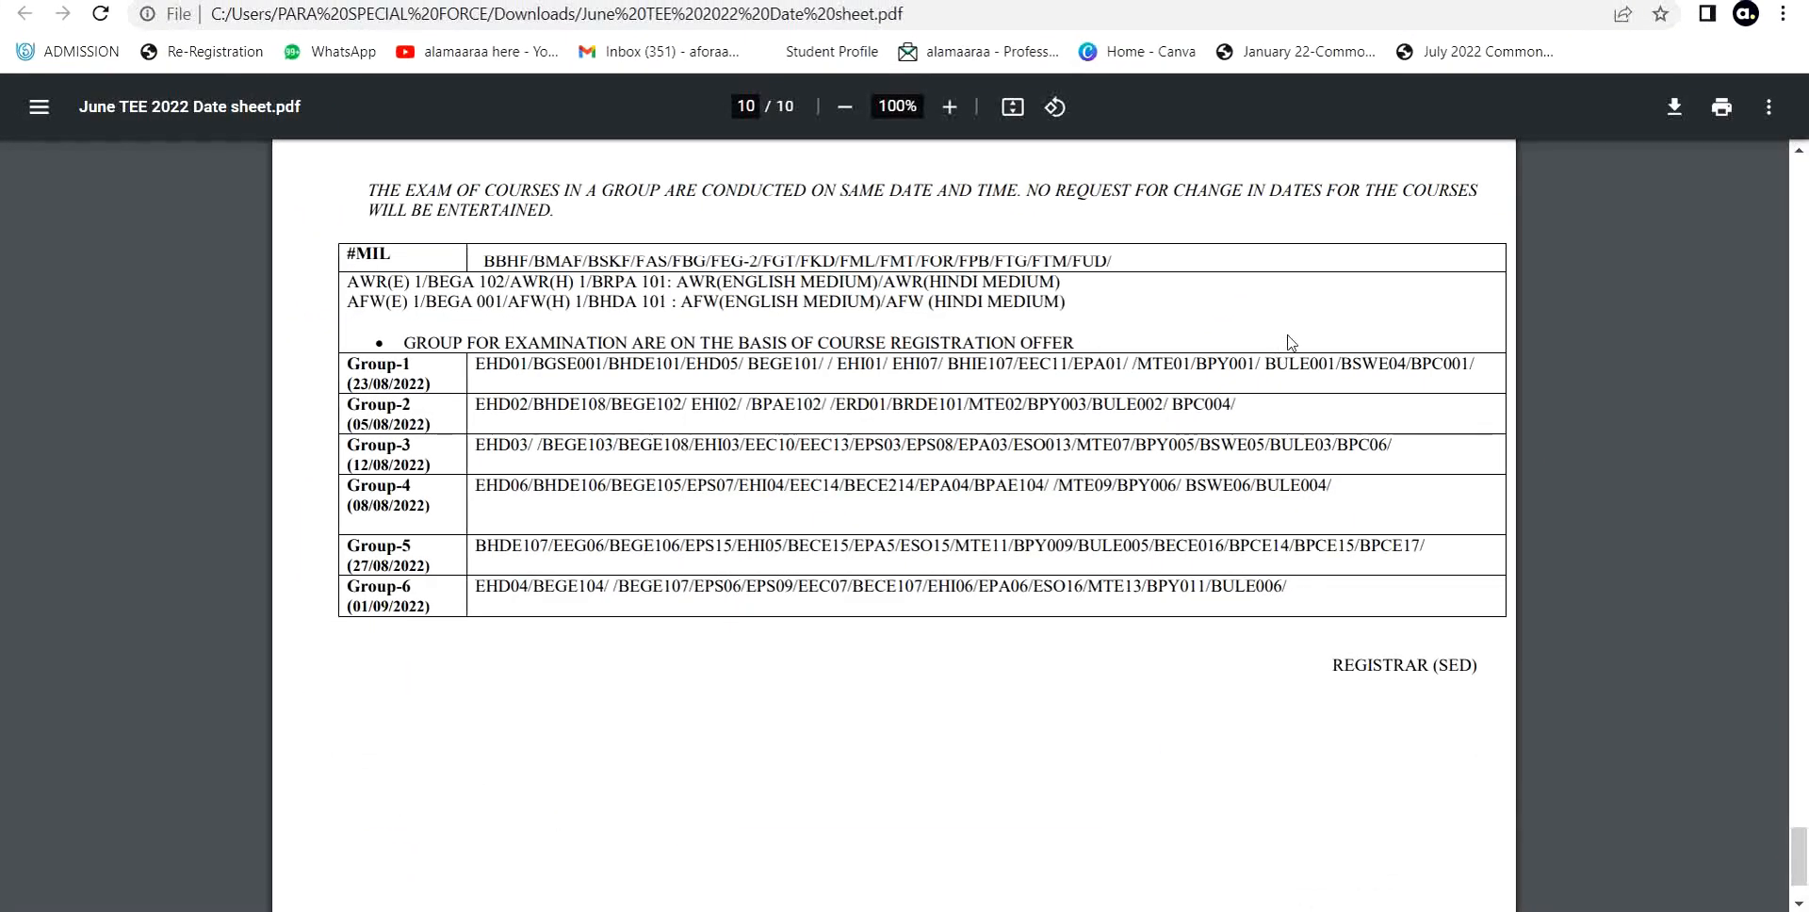
Check the final pages of June TEE 2022 Date sheet.pdf and the title and issue date on page one of datesheet (2) (1).pdf.
scroll(1290, 342, "up", 20)
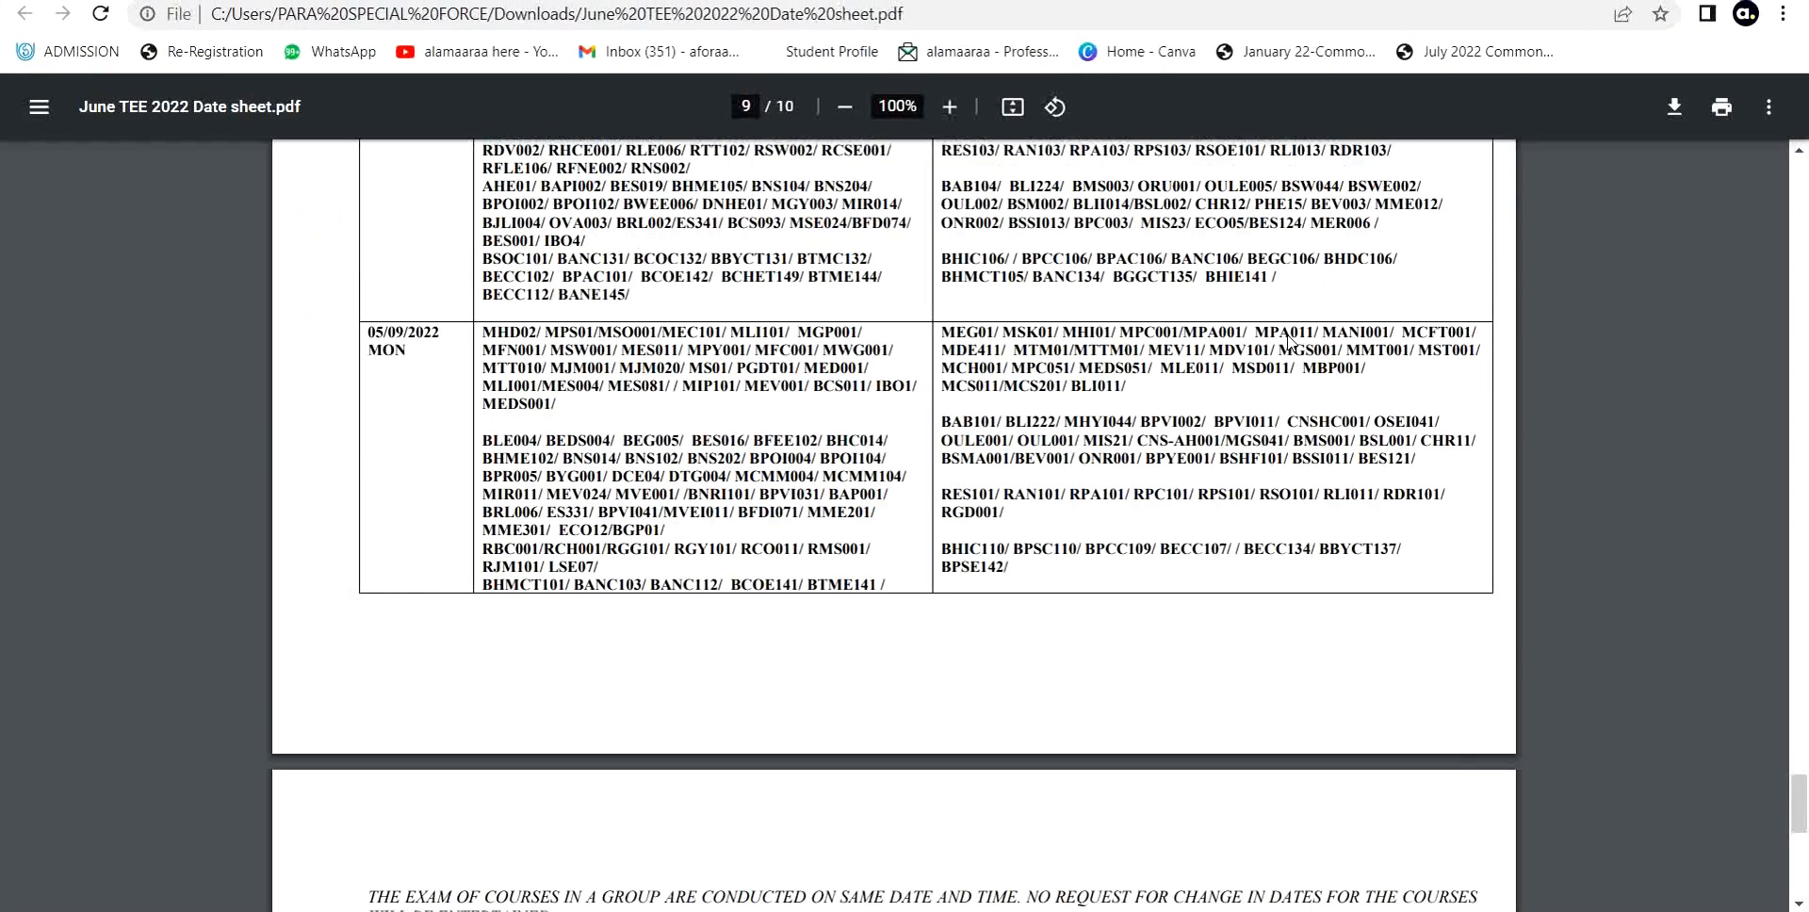
scroll(1290, 342, "up", 20)
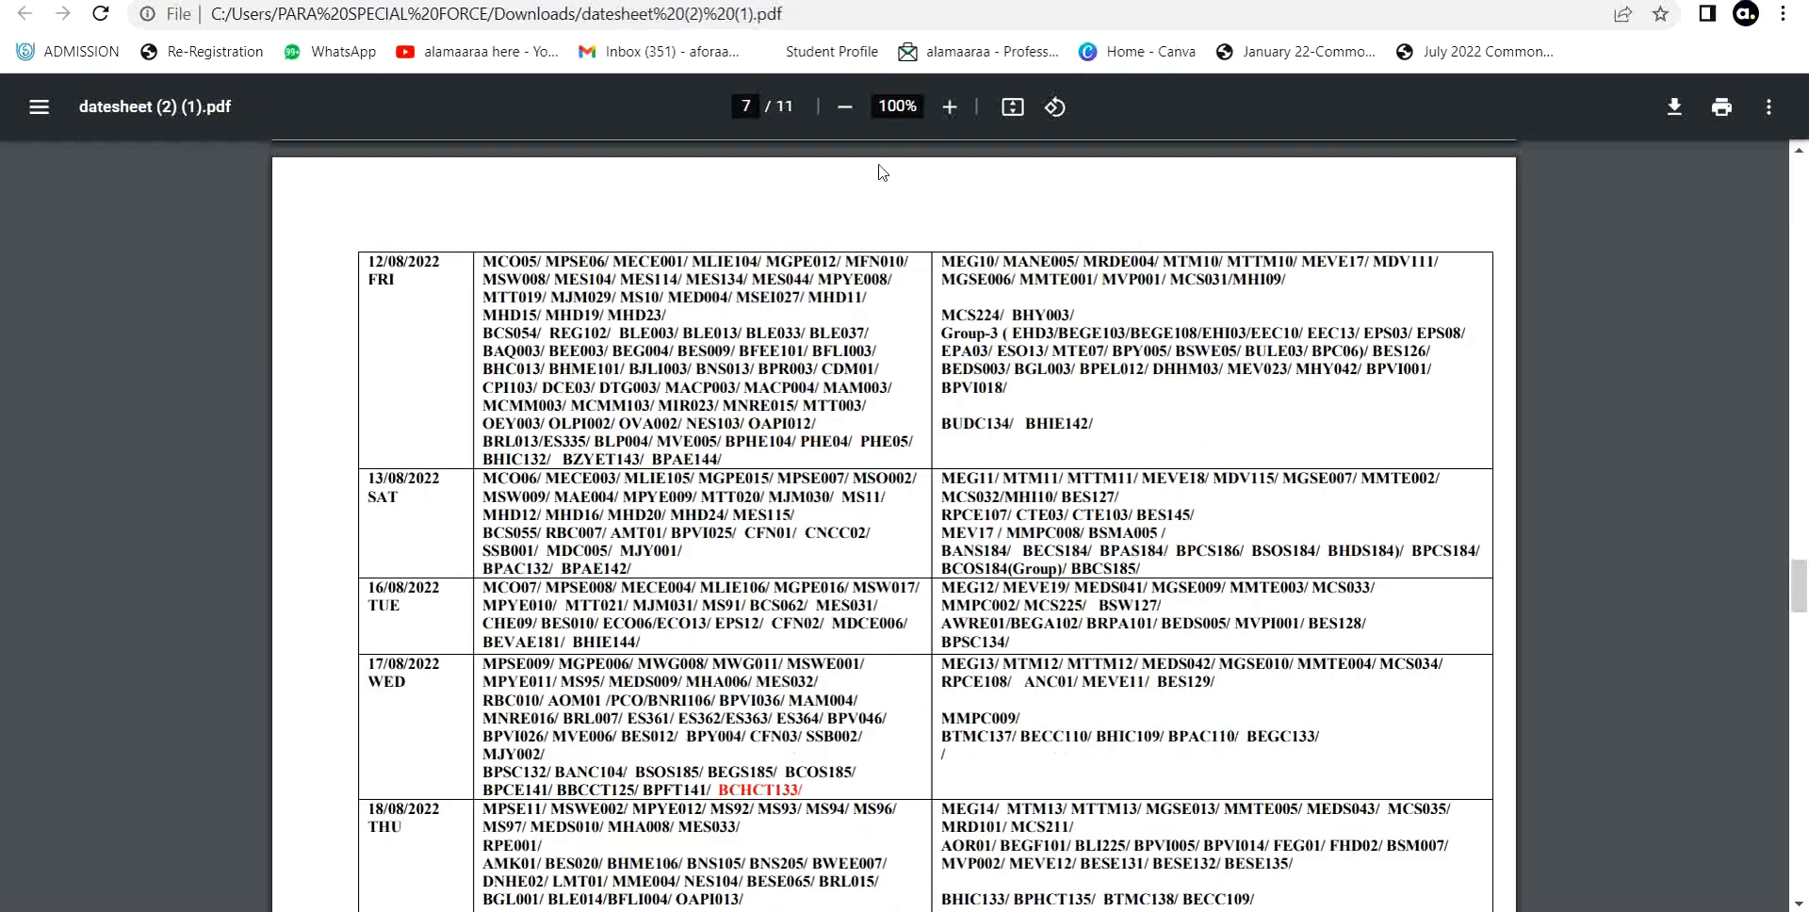
scroll(959, 248, "up", 20)
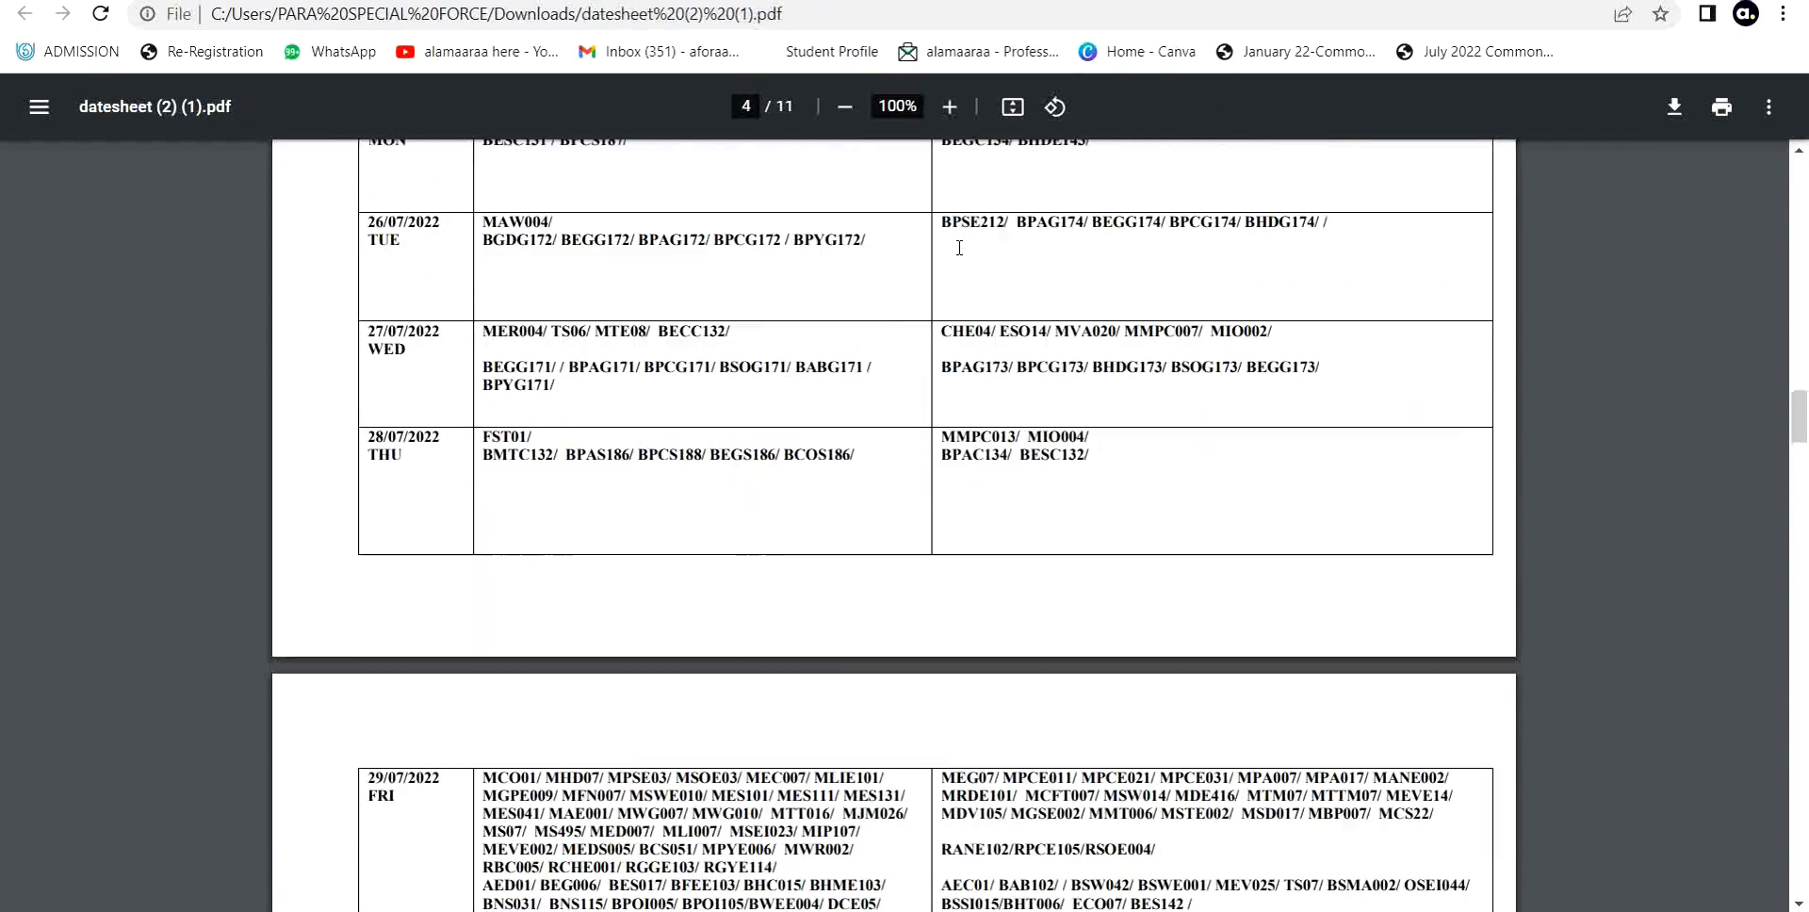
scroll(959, 247, "up", 20)
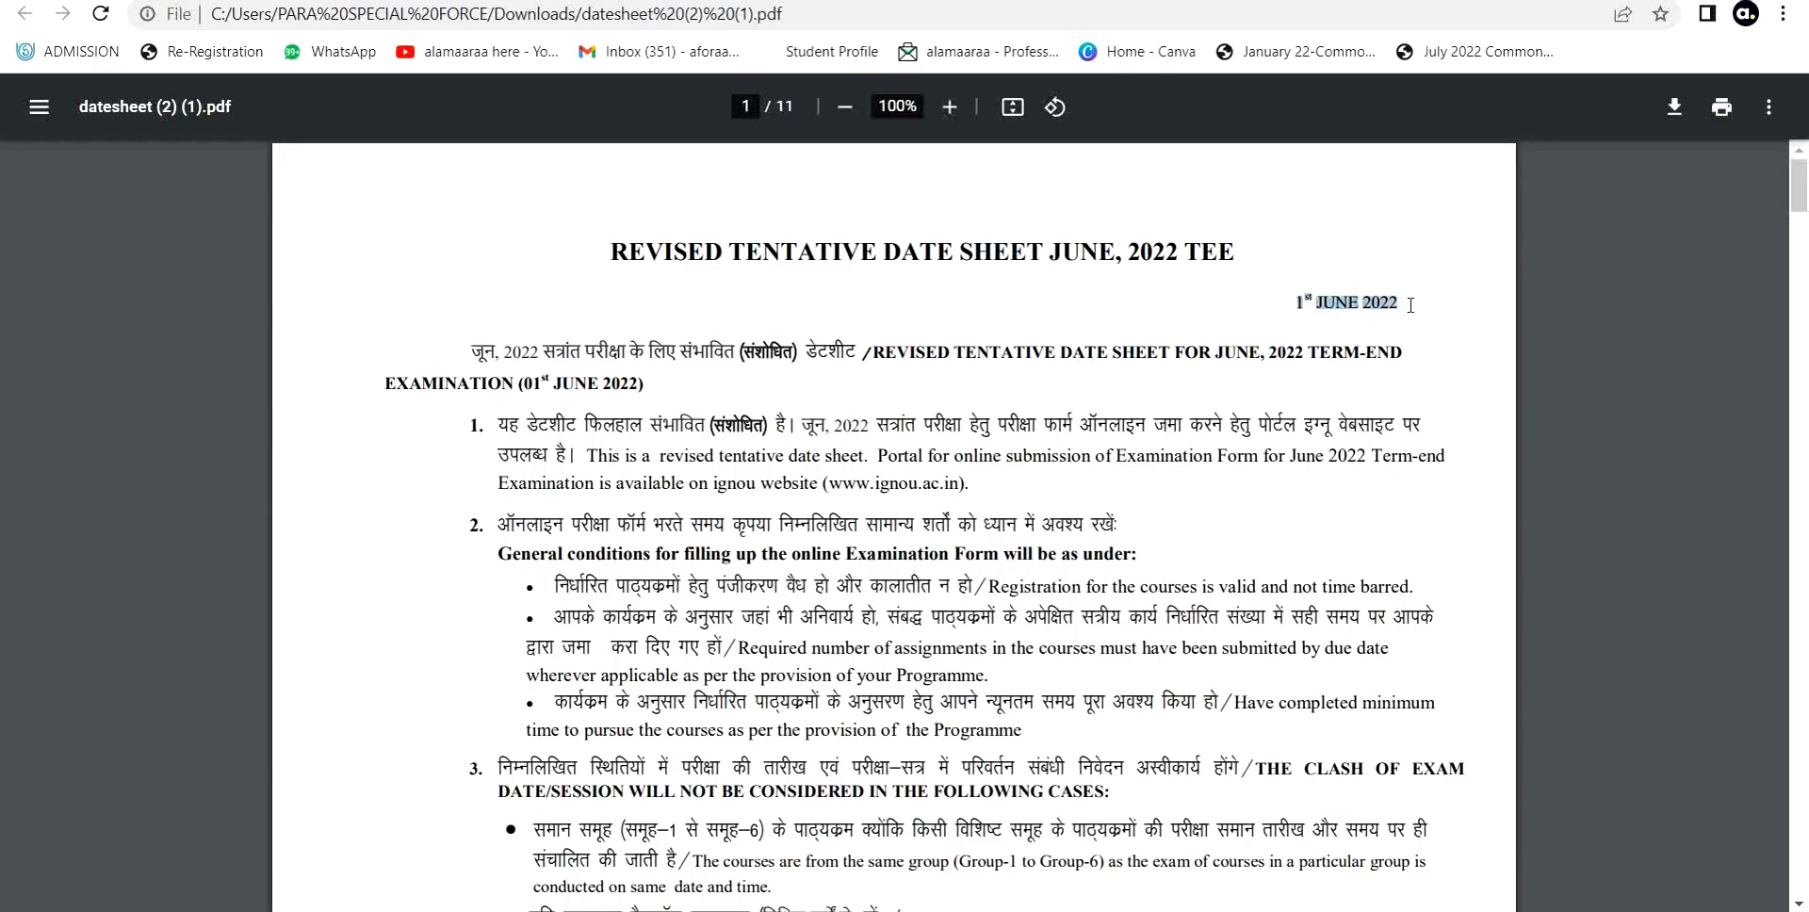
Examine the exam dates, morning and evening sessions, and red-marked course codes throughout the revised tentative June 2022 date sheet.
scroll(902, 416, "down", 20)
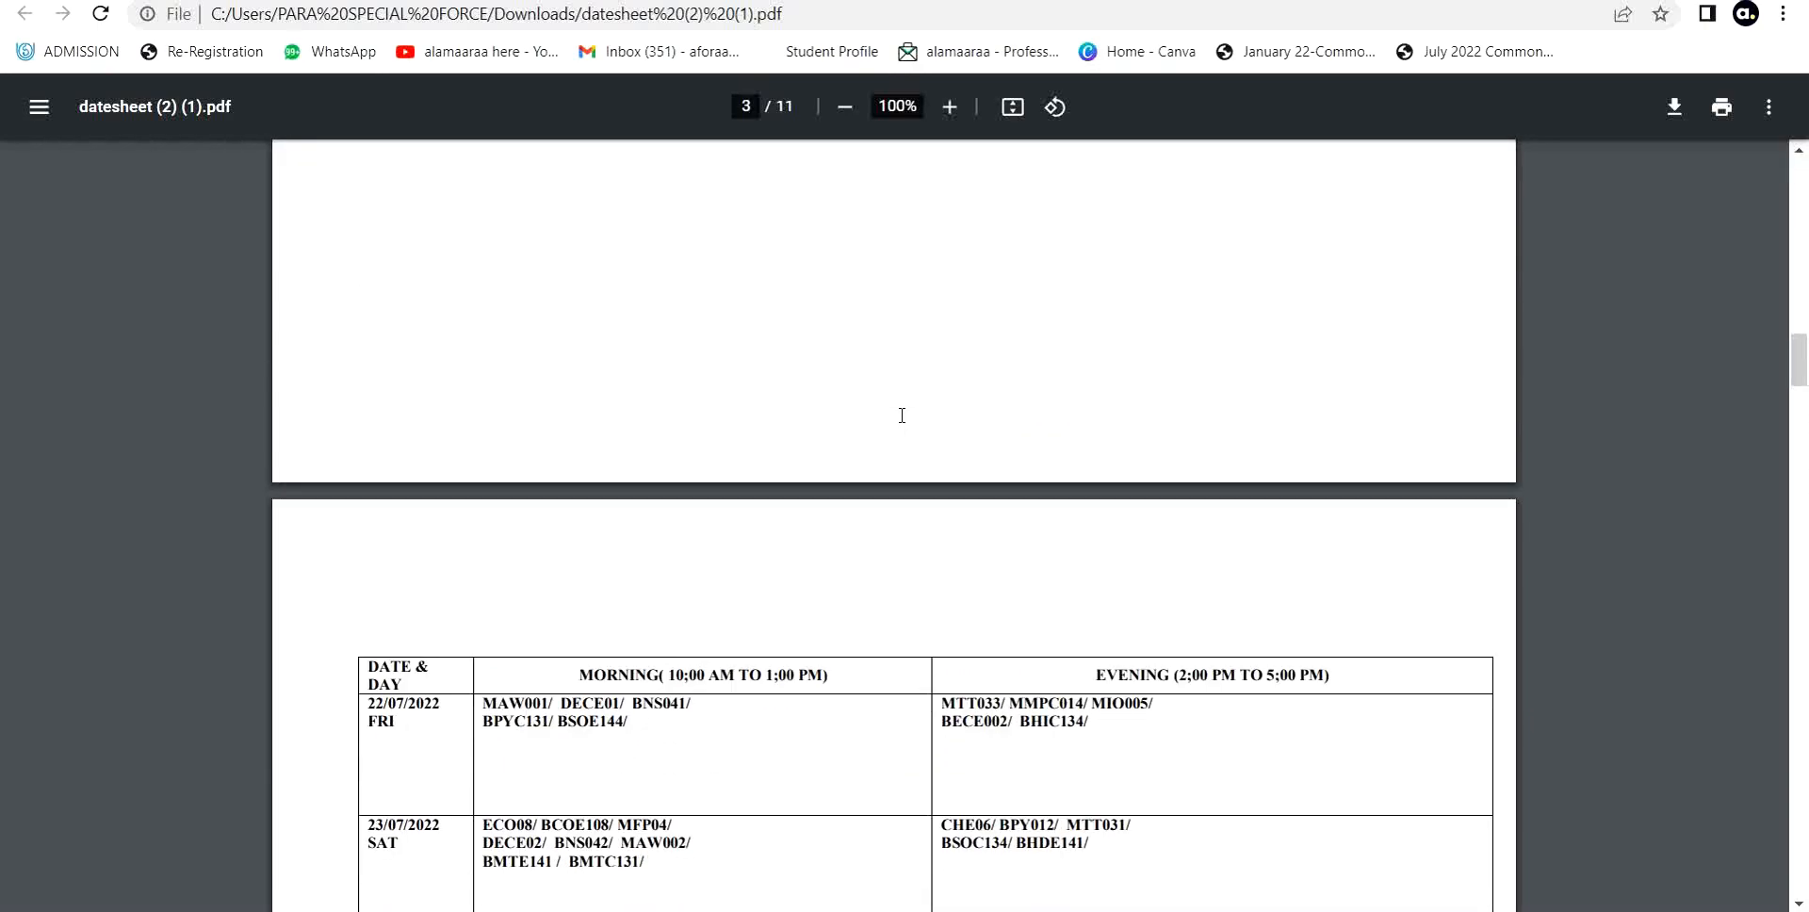
scroll(901, 415, "up", 20)
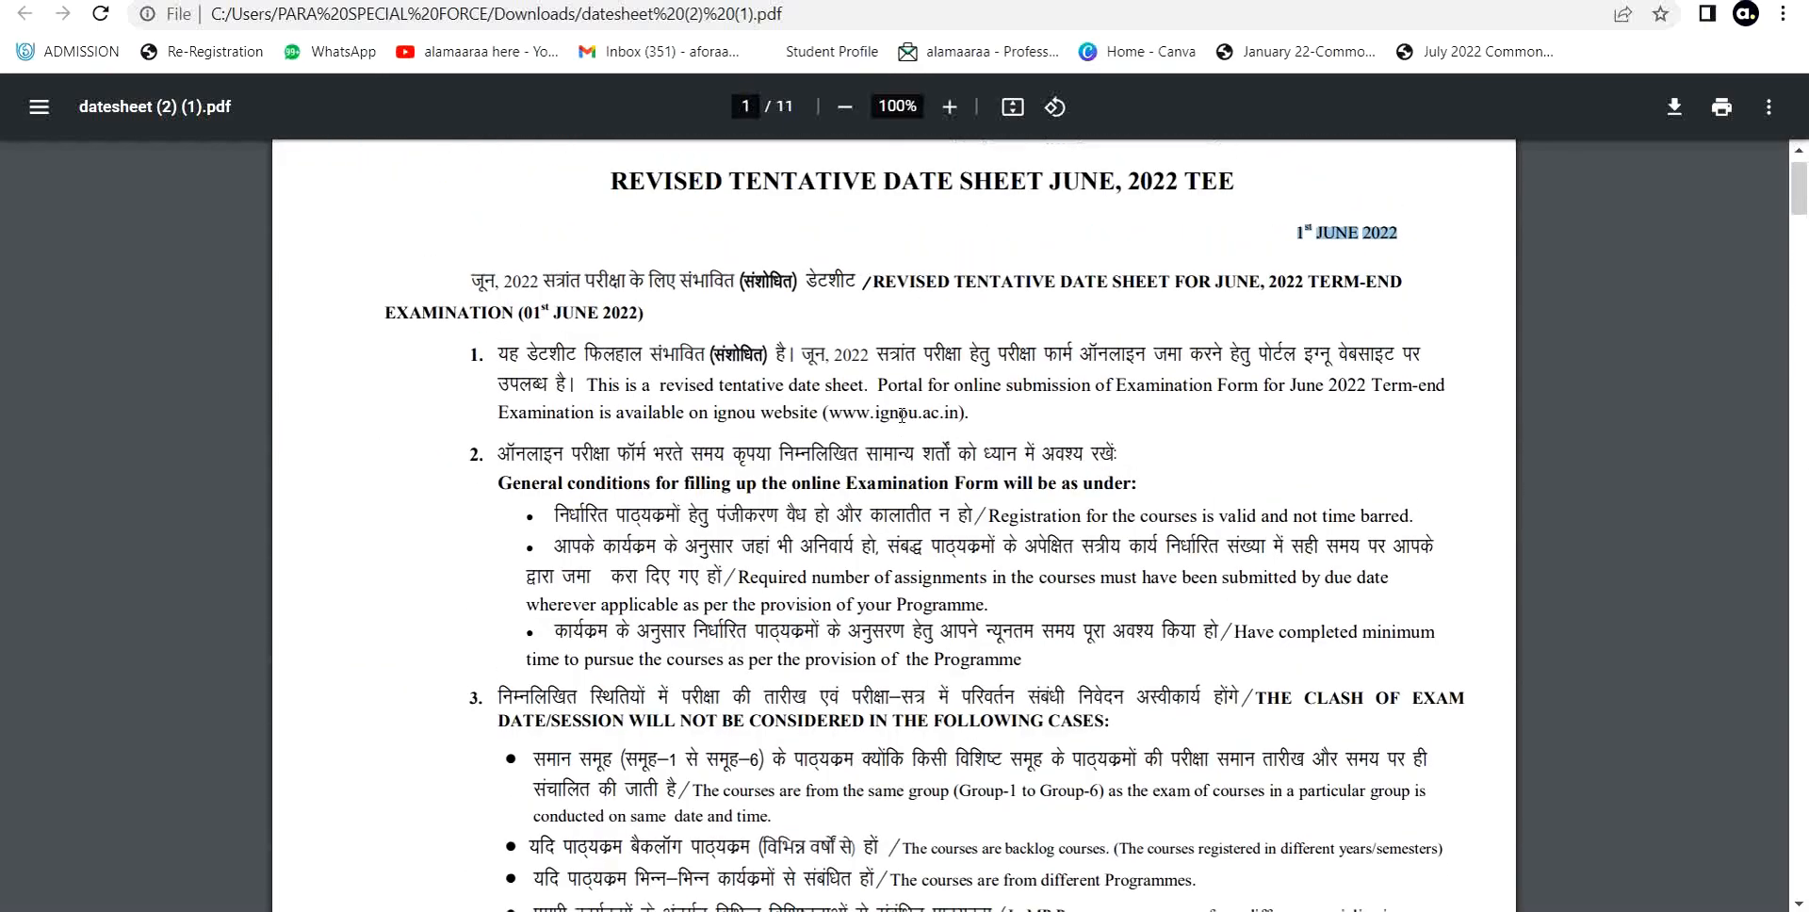
scroll(902, 416, "down", 20)
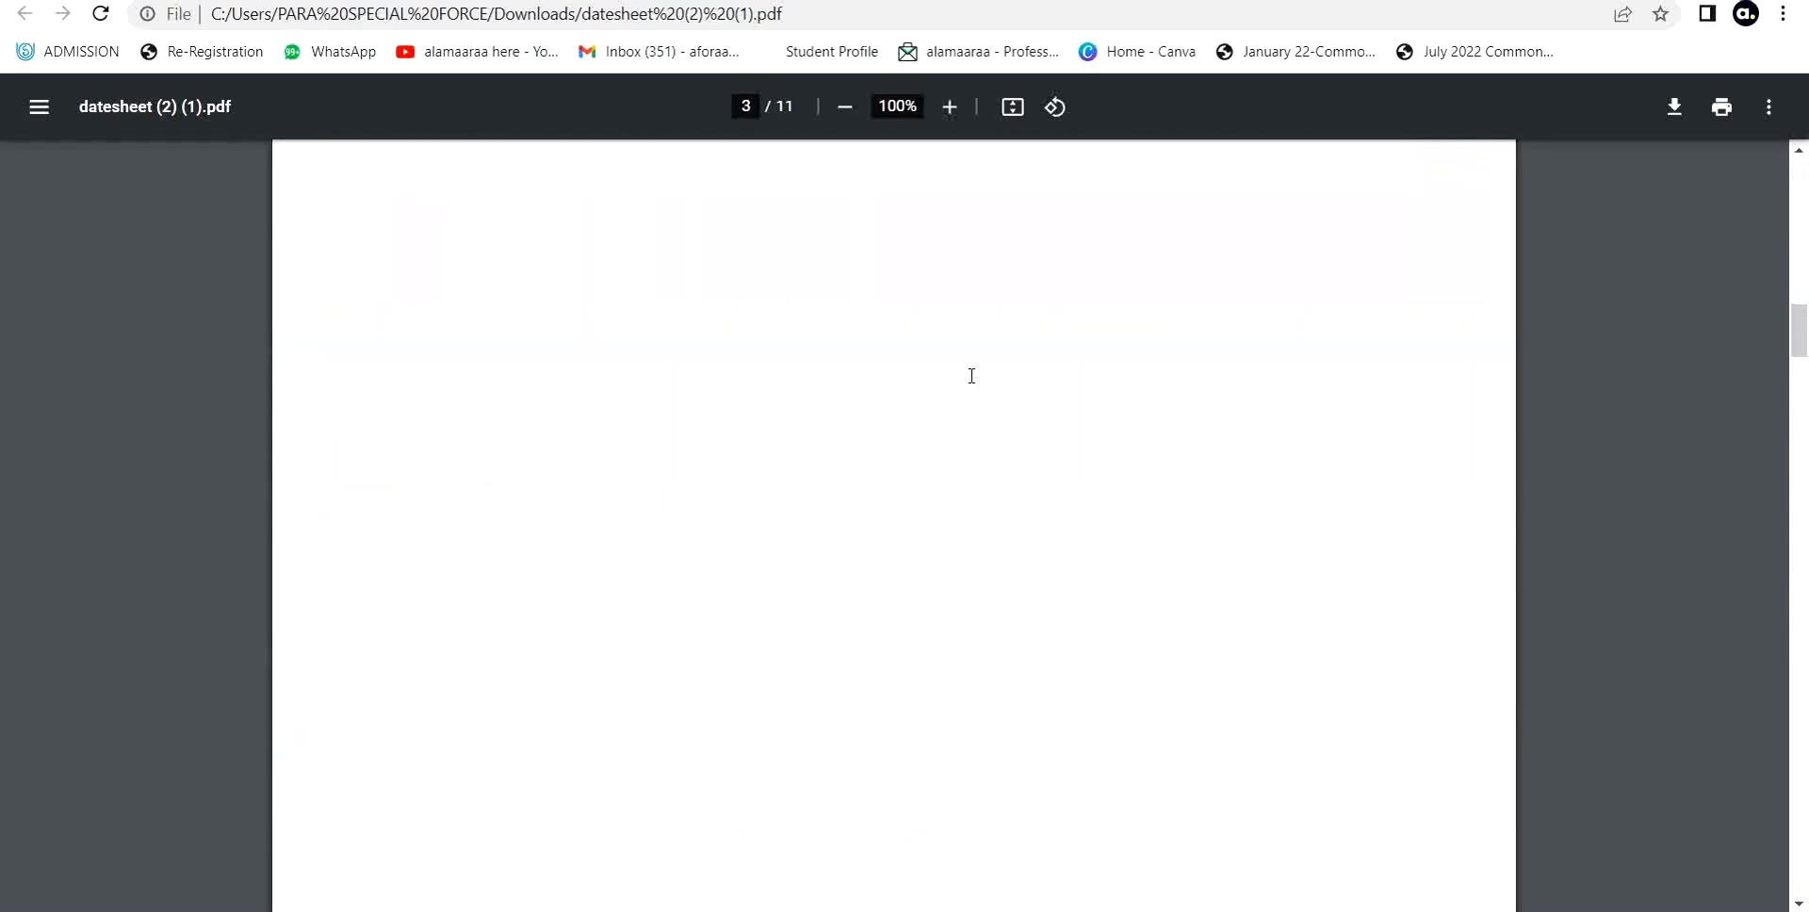
scroll(974, 384, "down", 20)
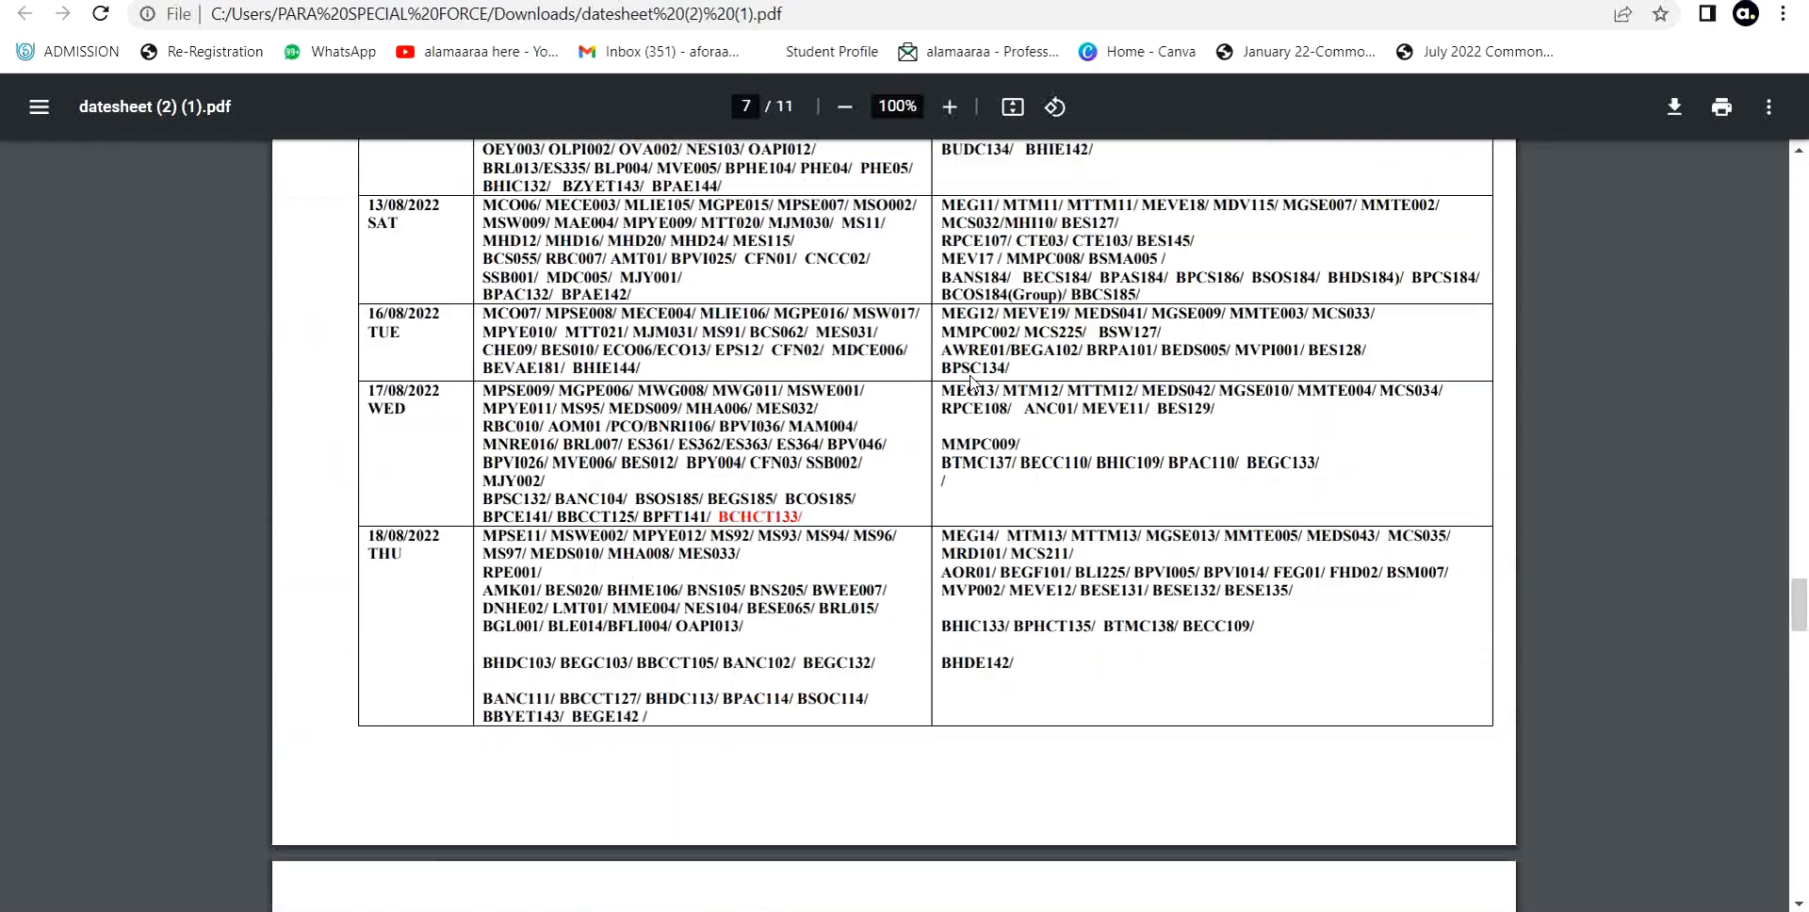
scroll(974, 374, "down", 4)
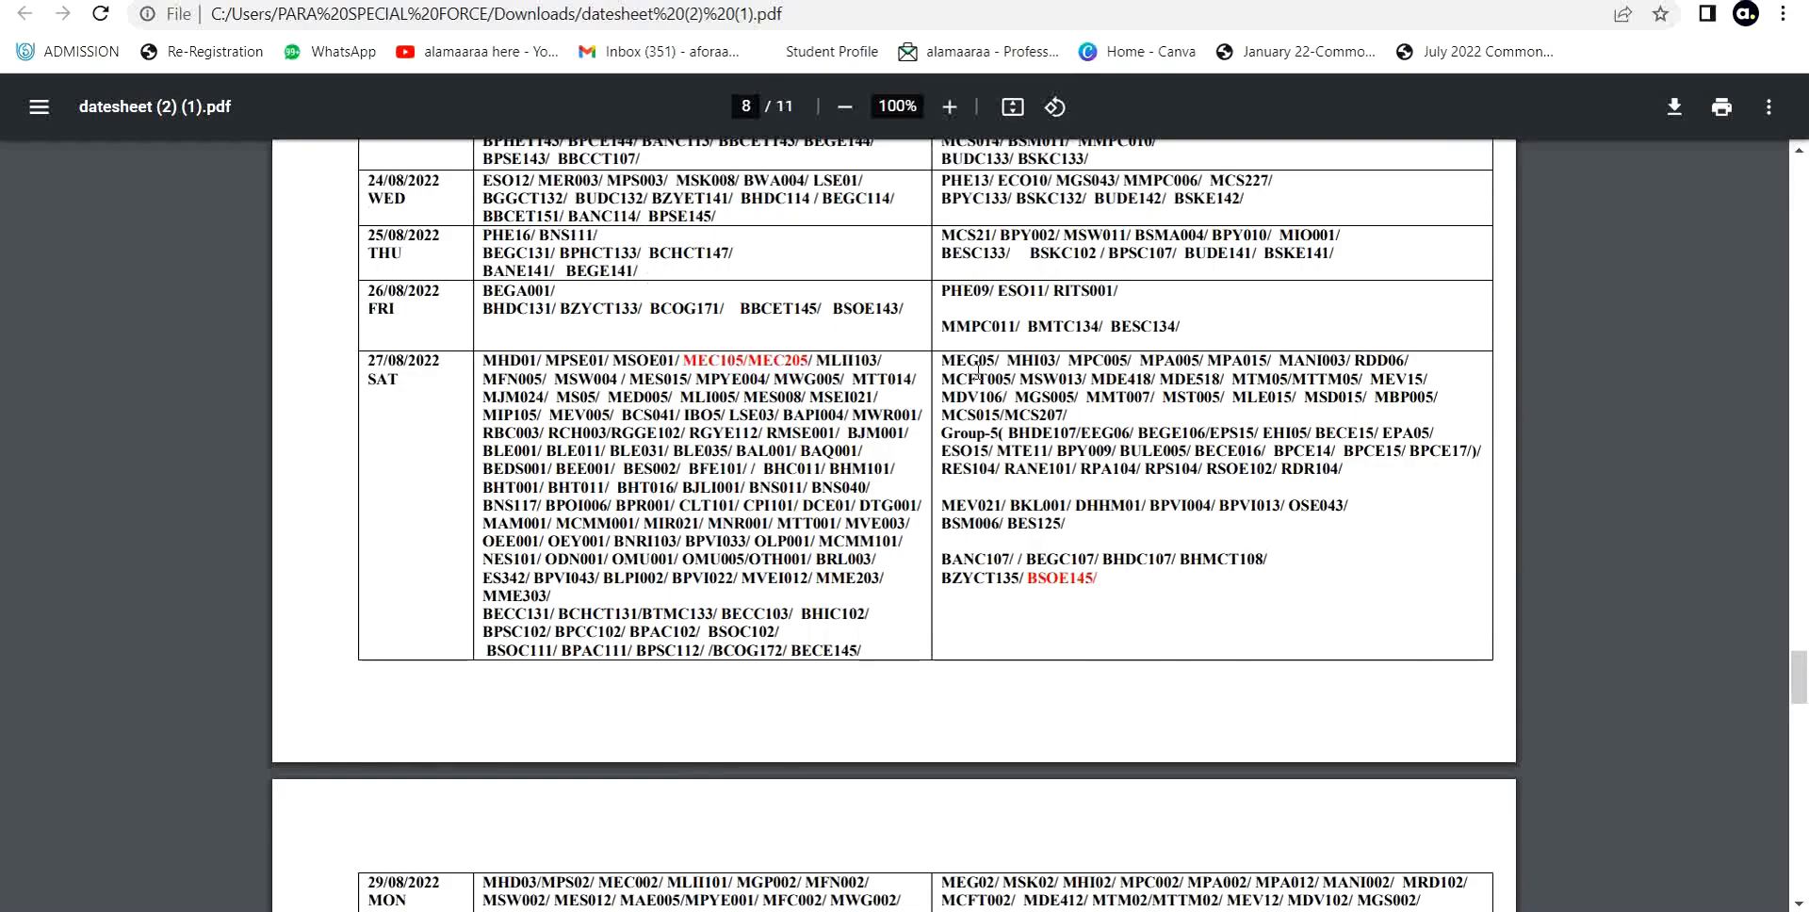
scroll(1032, 323, "down", 20)
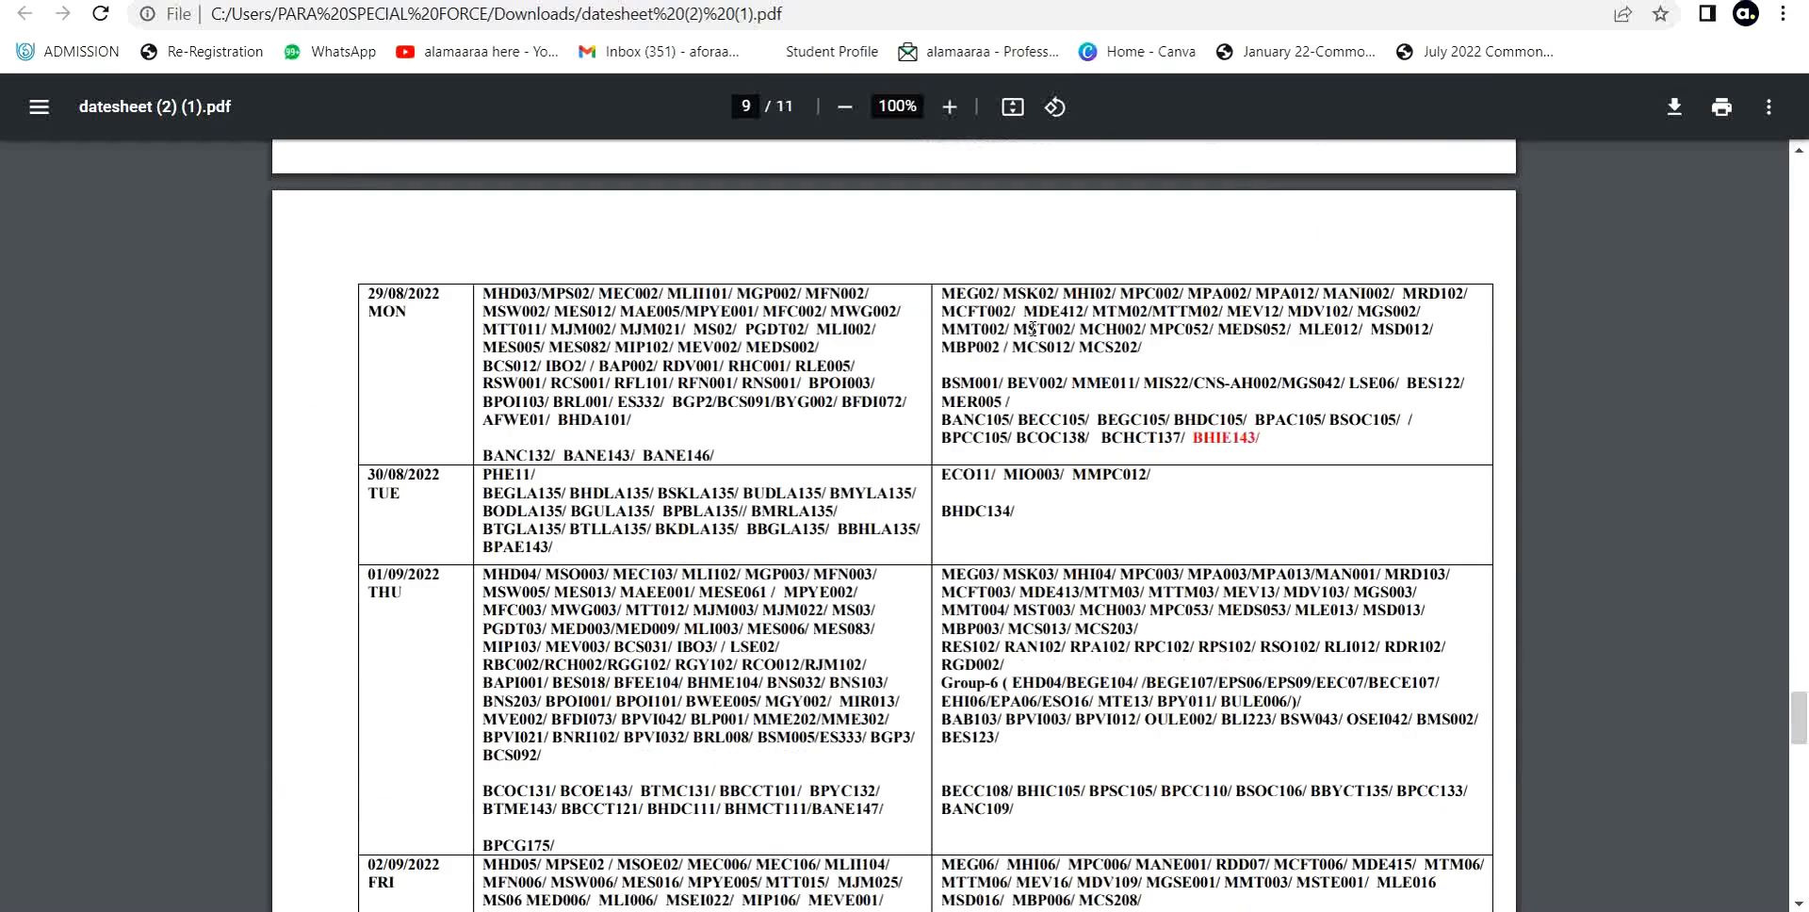
scroll(1033, 328, "up", 16)
scroll(1033, 329, "up", 20)
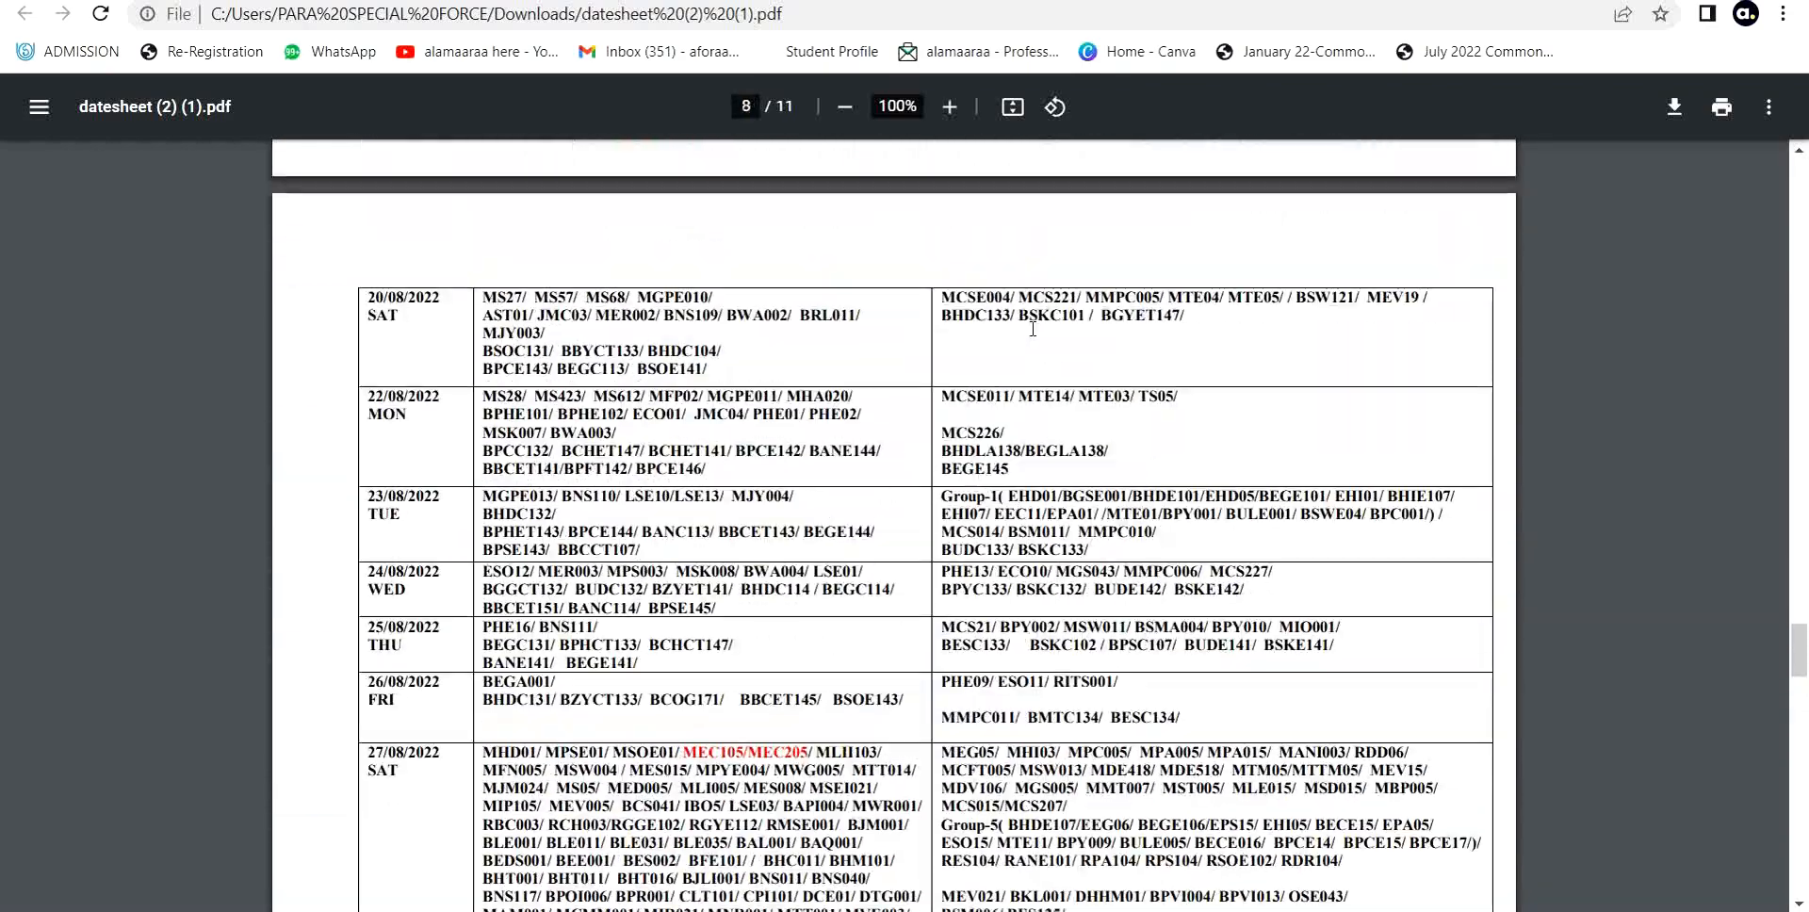
scroll(1033, 328, "up", 20)
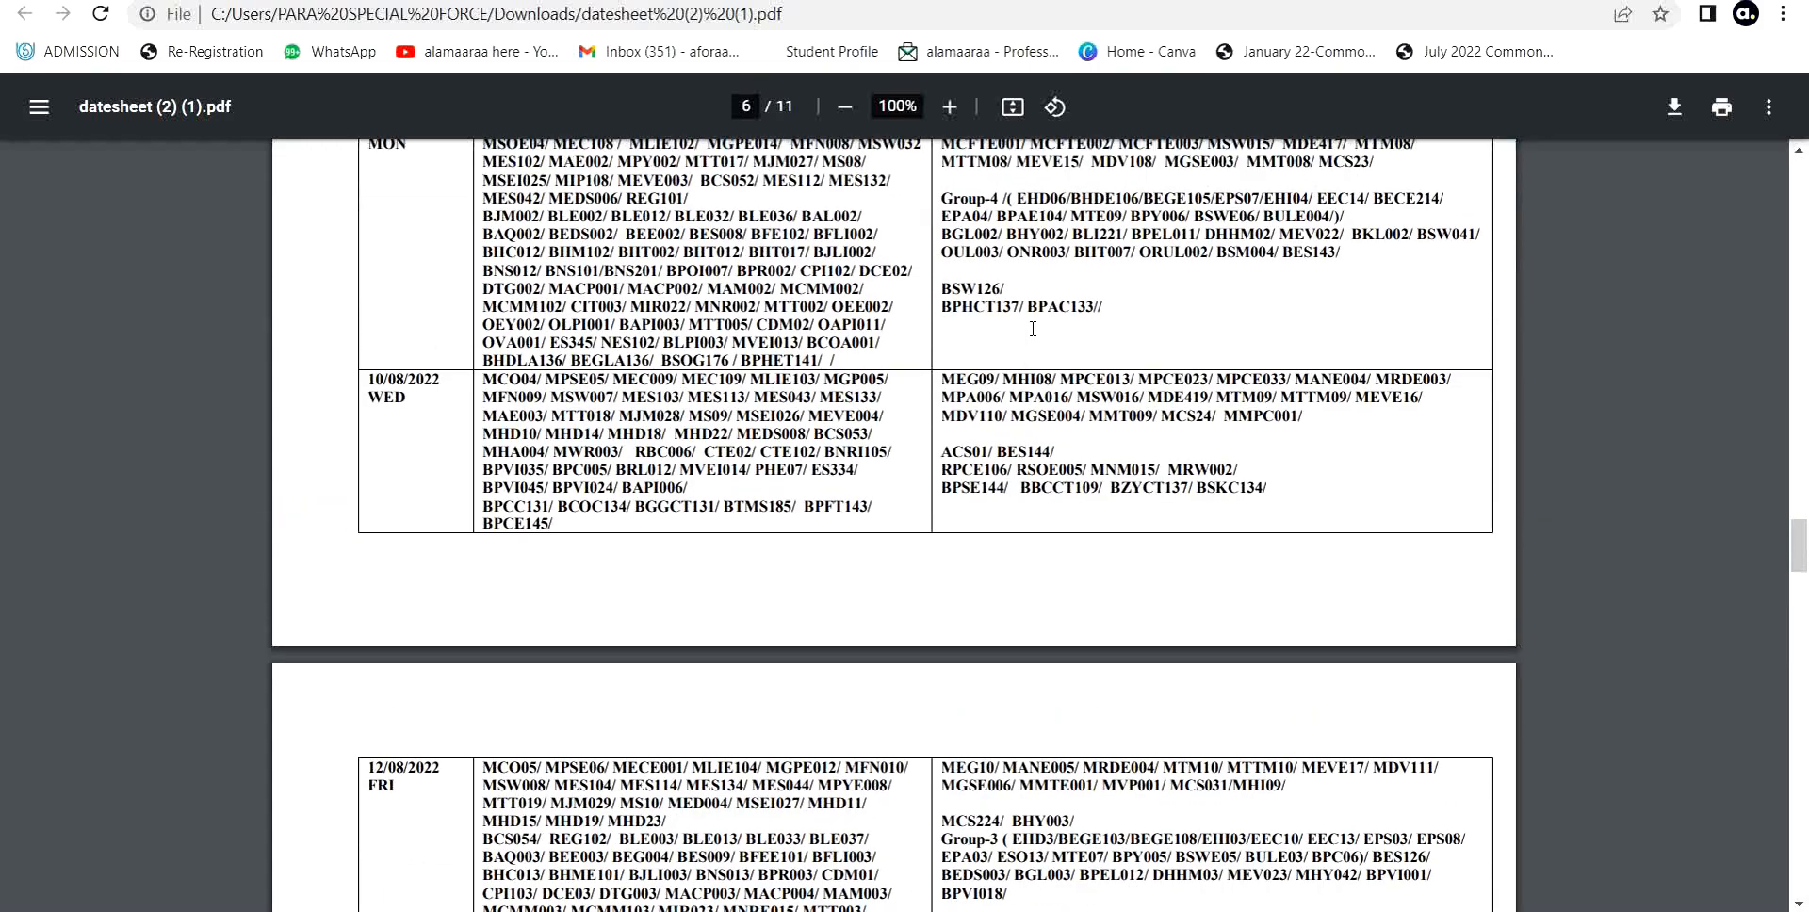
scroll(1033, 329, "up", 5)
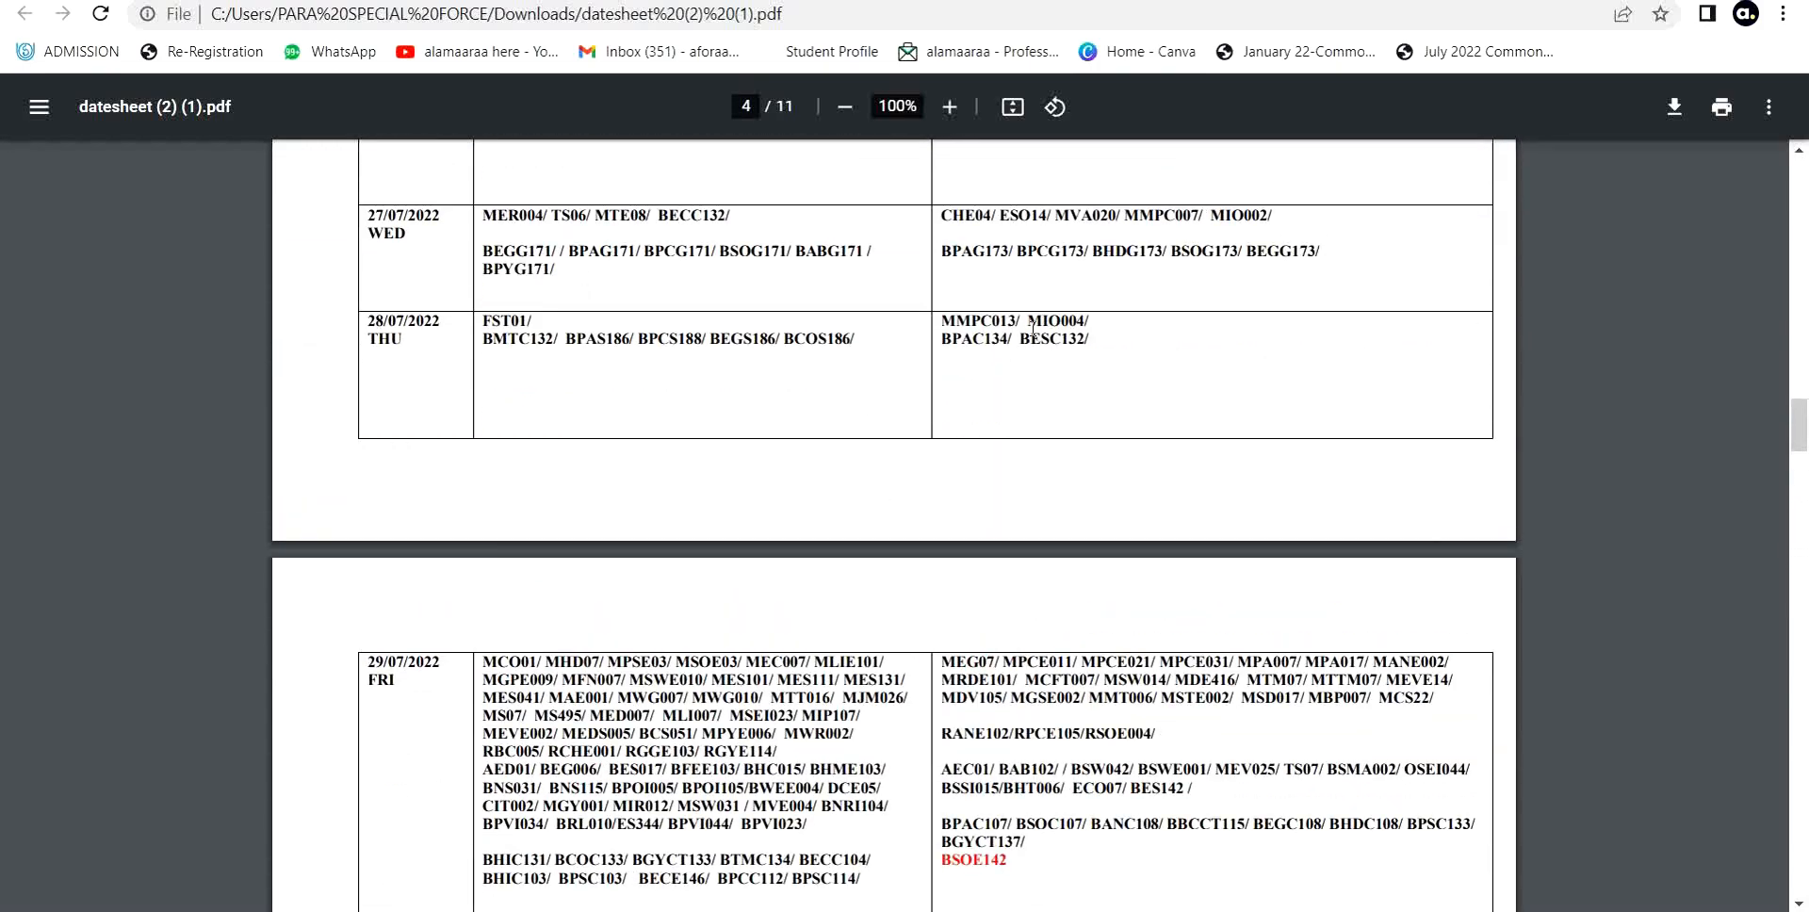
scroll(1033, 329, "up", 8)
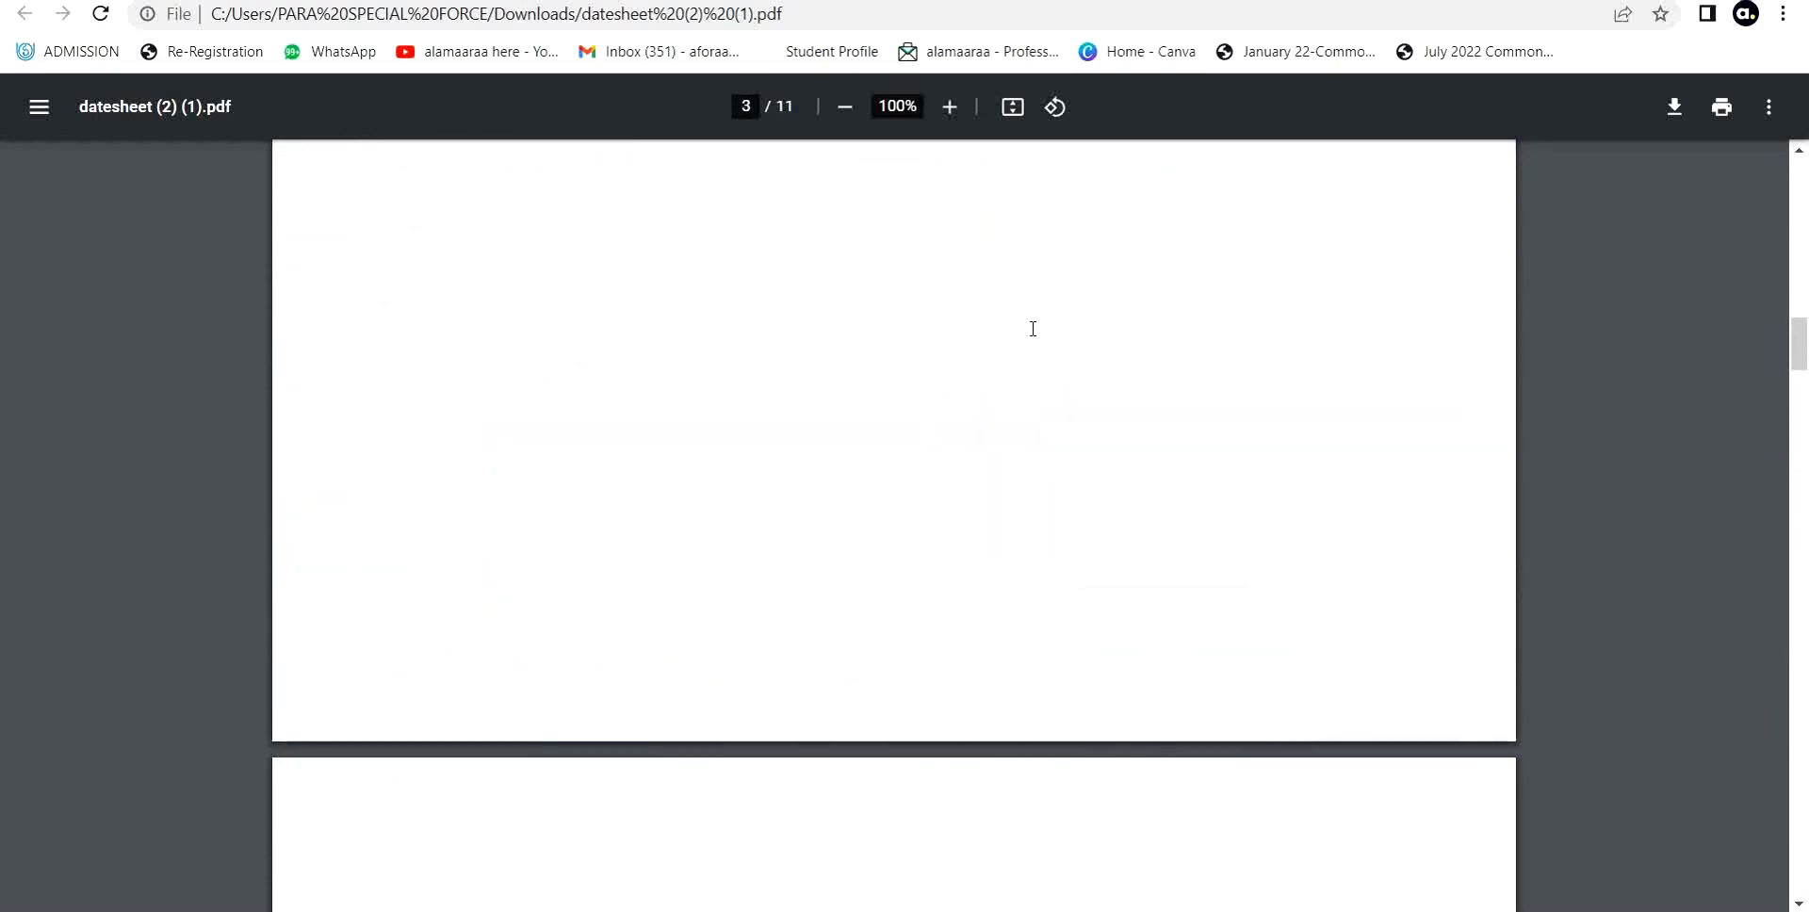
scroll(1033, 329, "down", 3)
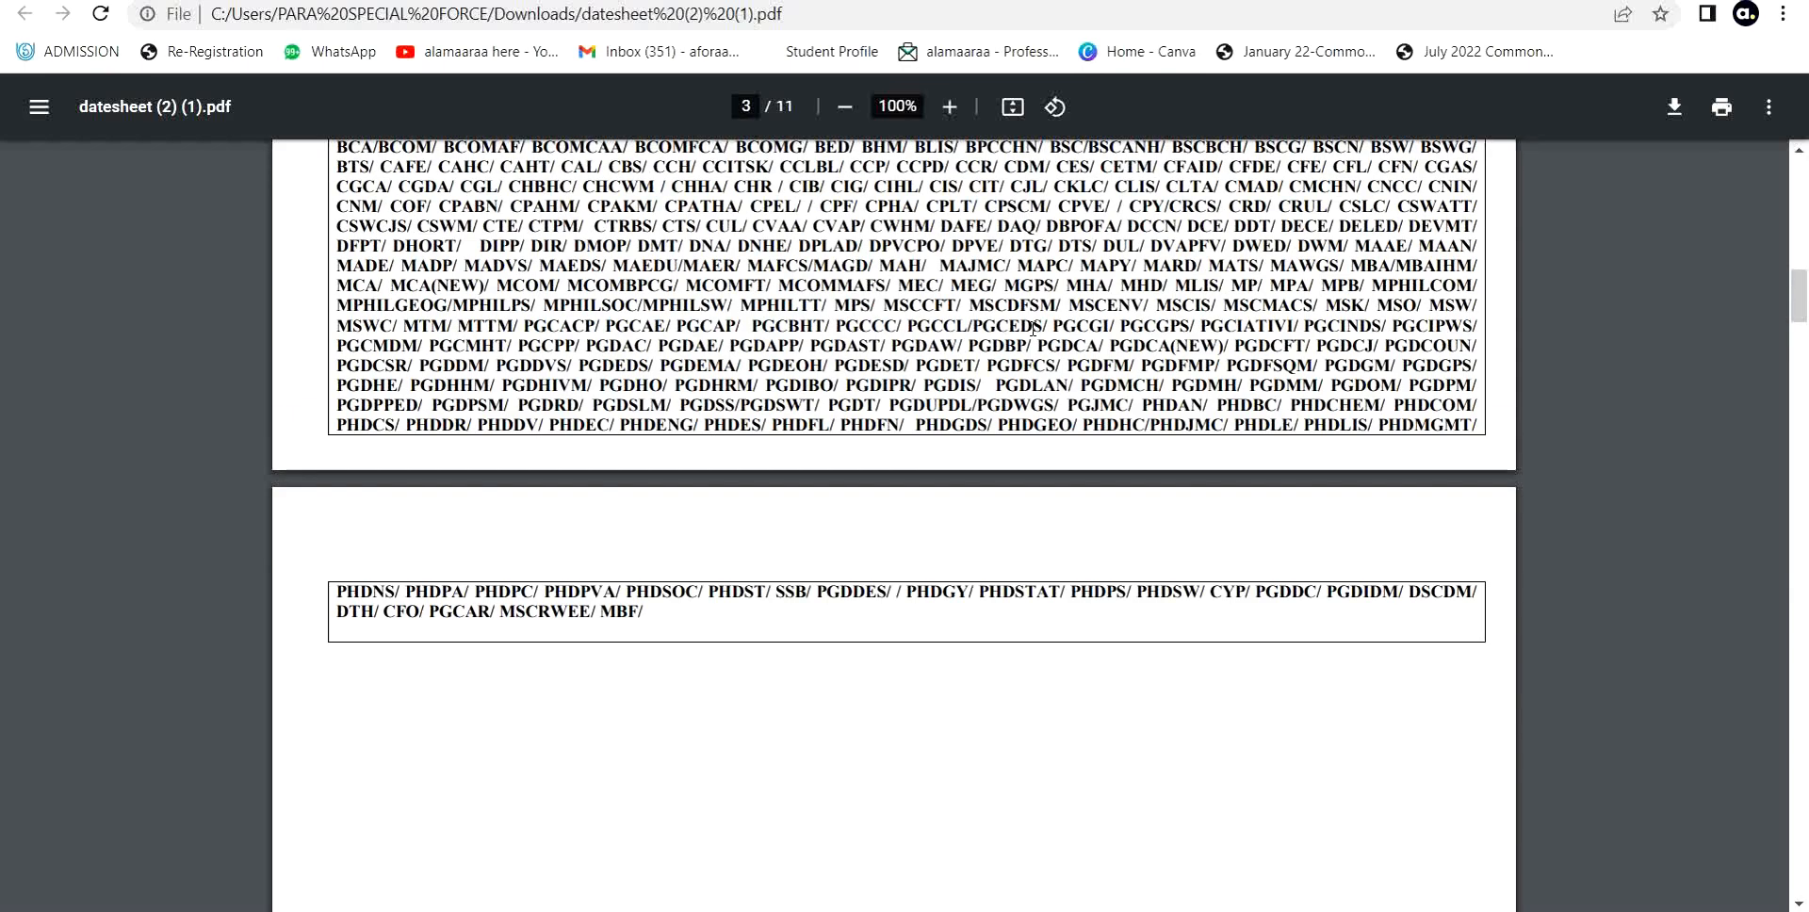